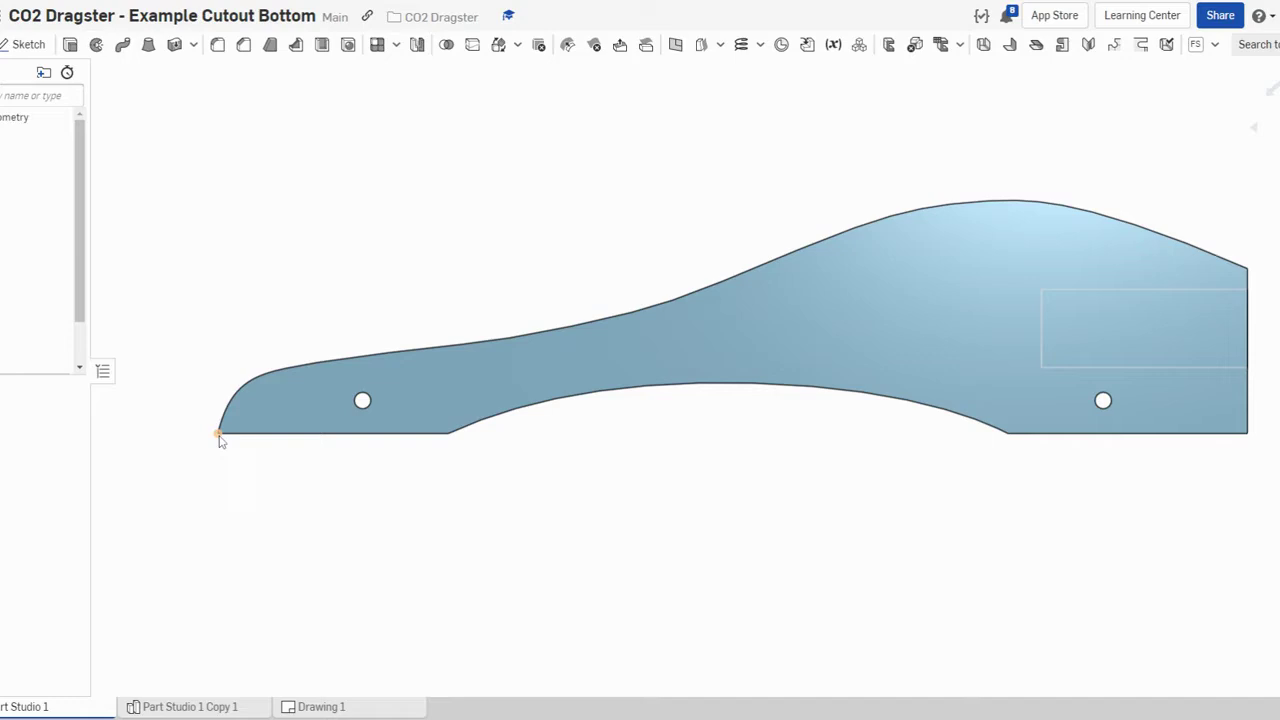
# - Round the dragster's nose by pulling the top spline's left end and a point leftward, then accept Sketch 4
pyautogui.doubleClick(30, 336)
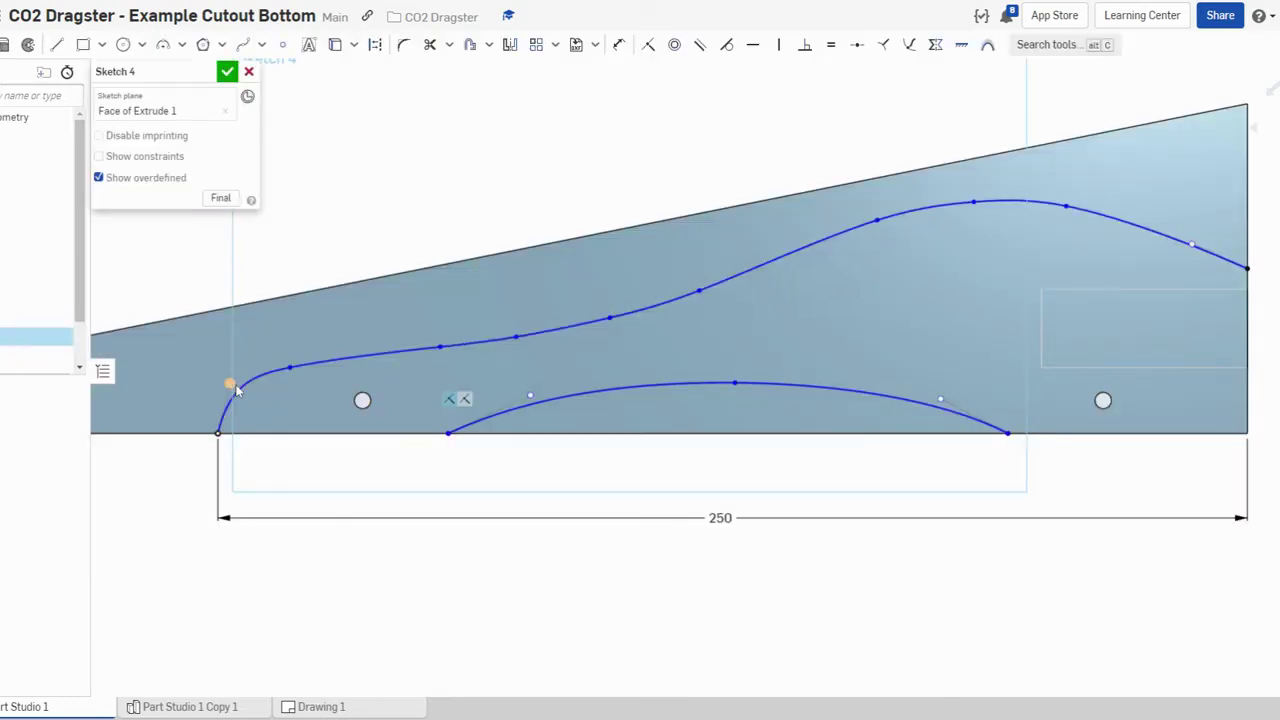
pyautogui.moveTo(230, 383); pyautogui.dragTo(166, 395)
pyautogui.moveTo(291, 369); pyautogui.dragTo(246, 369)
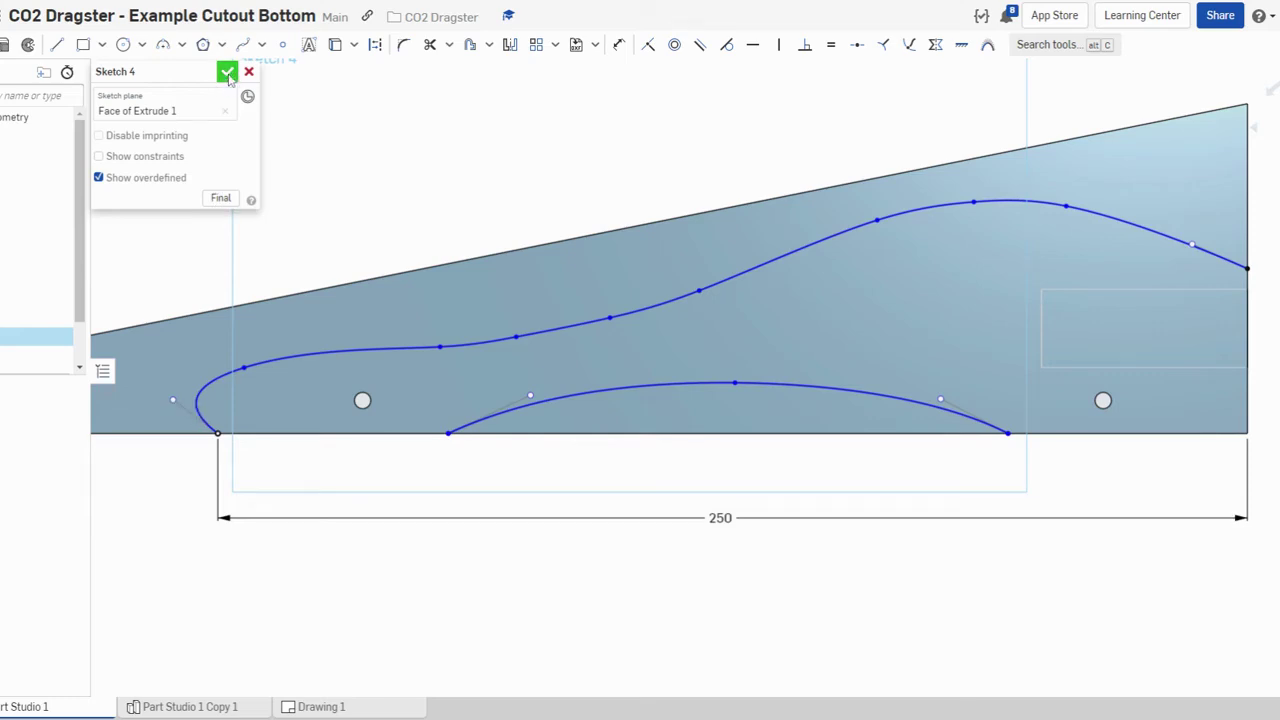
pyautogui.click(228, 74)
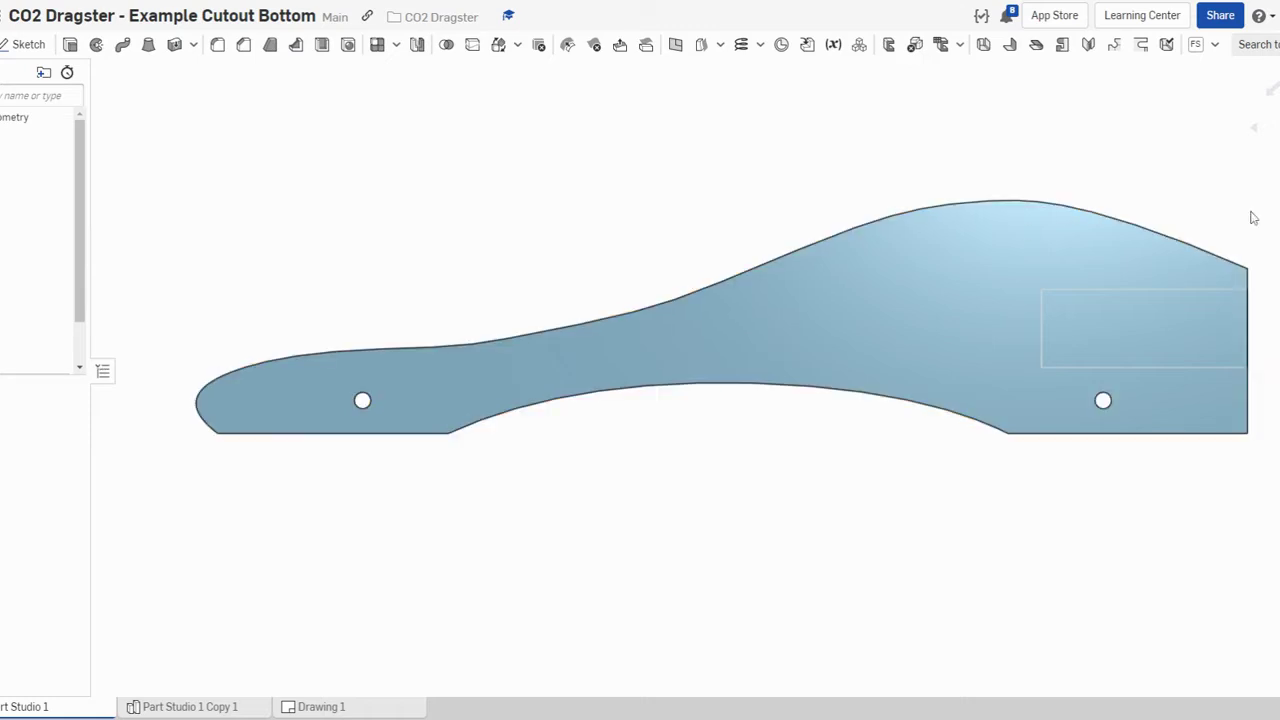
# - Orbit the dragster to inspect its thickness, holes and curved side, then view its bottom face straight on
pyautogui.moveTo(1180, 183); pyautogui.dragTo(1110, 257, button='right')
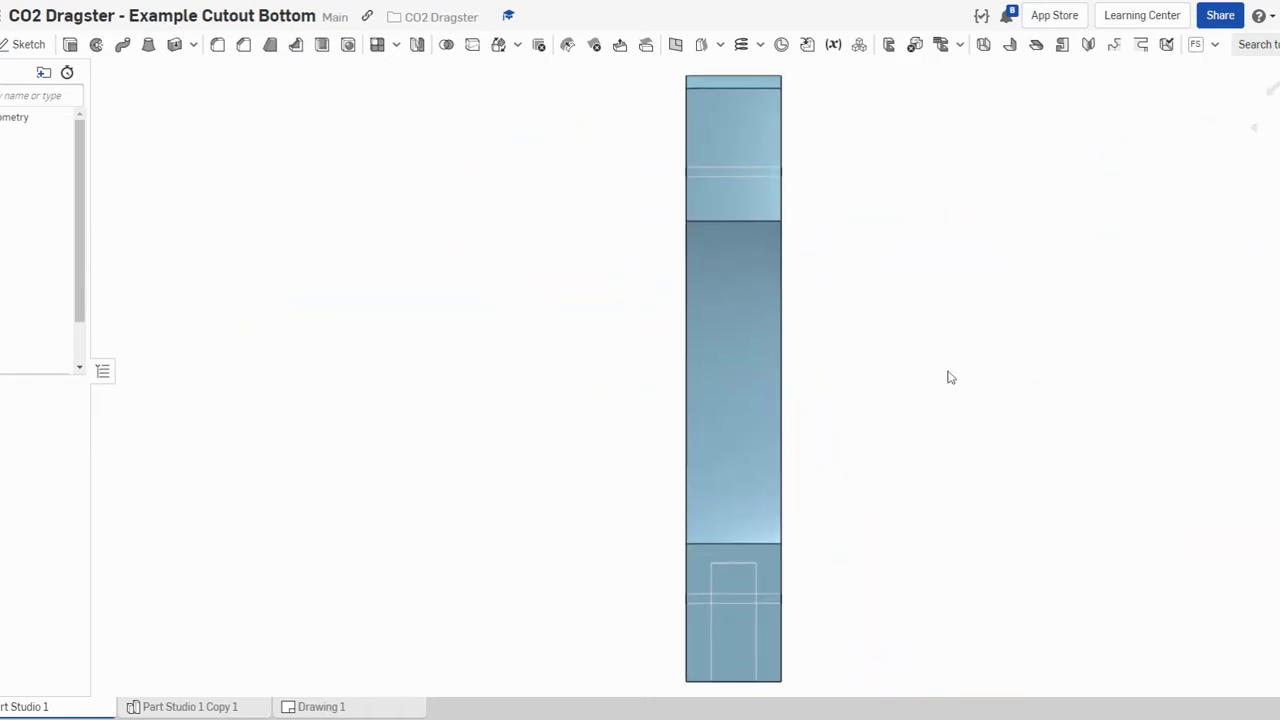
pyautogui.moveTo(1112, 416); pyautogui.dragTo(1037, 400, button='right')
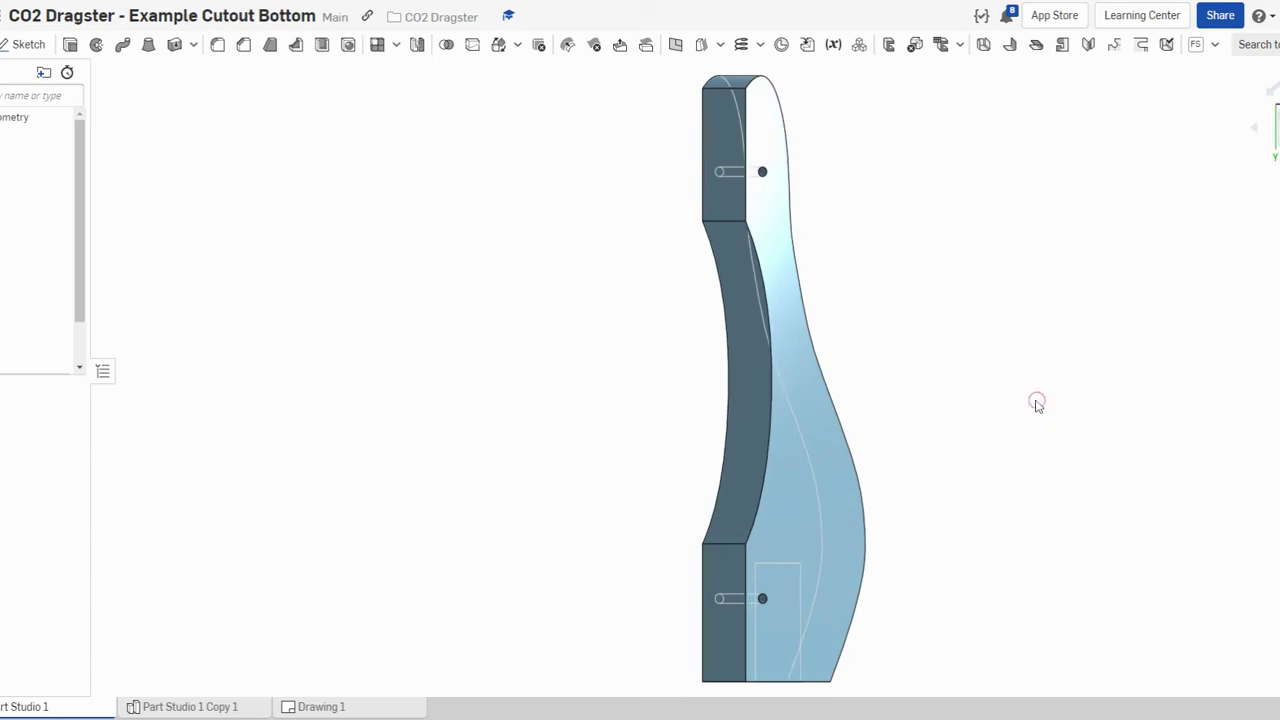
pyautogui.moveTo(1019, 318); pyautogui.dragTo(983, 315, button='right')
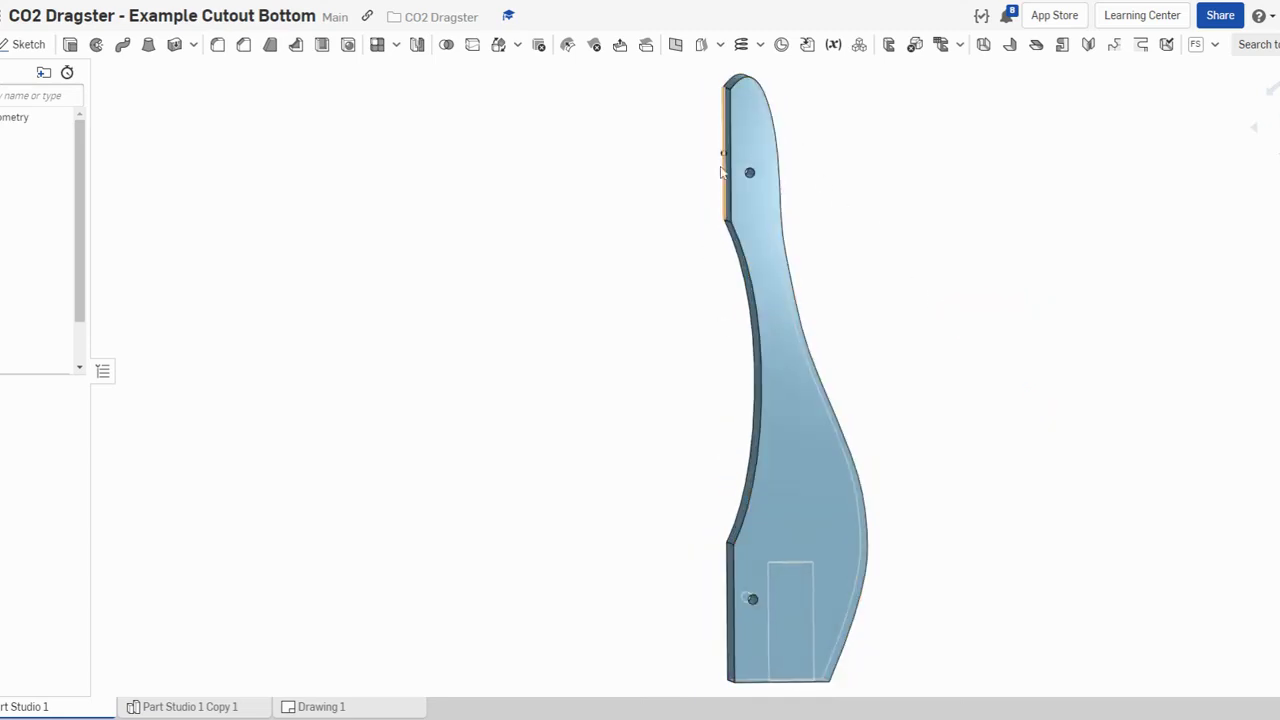
pyautogui.rightClick(910, 318)
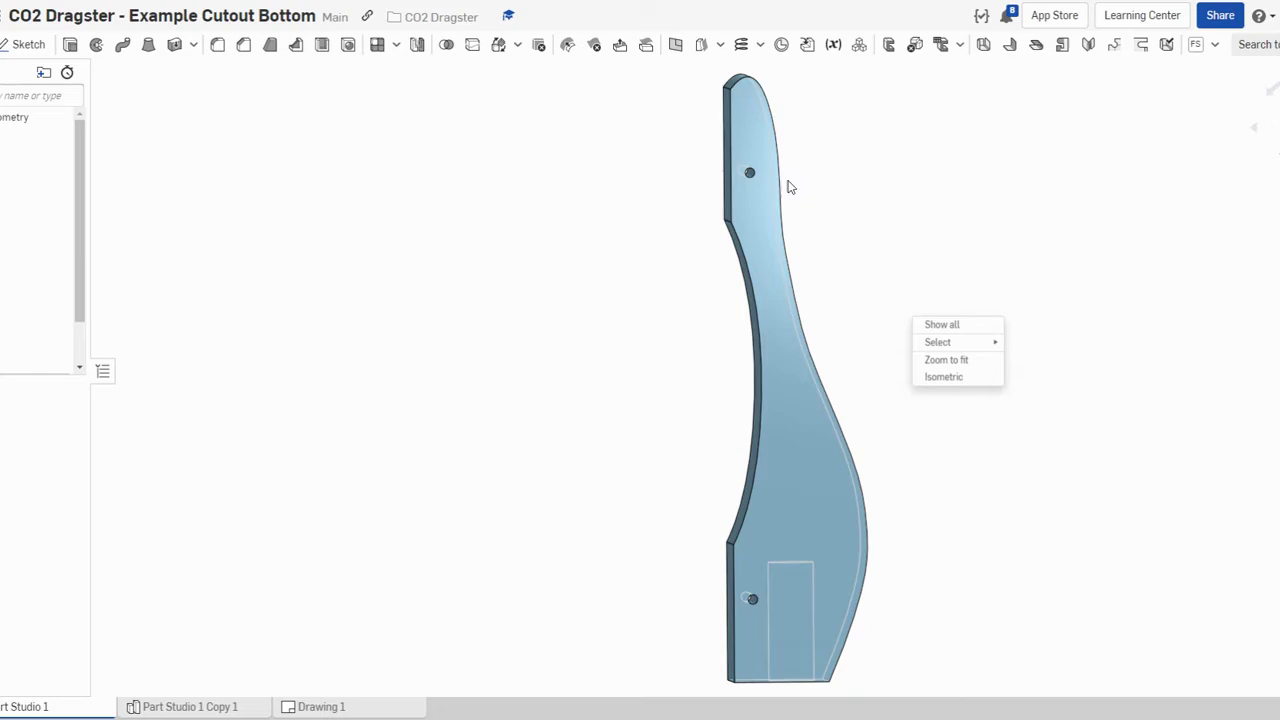
pyautogui.click(905, 200)
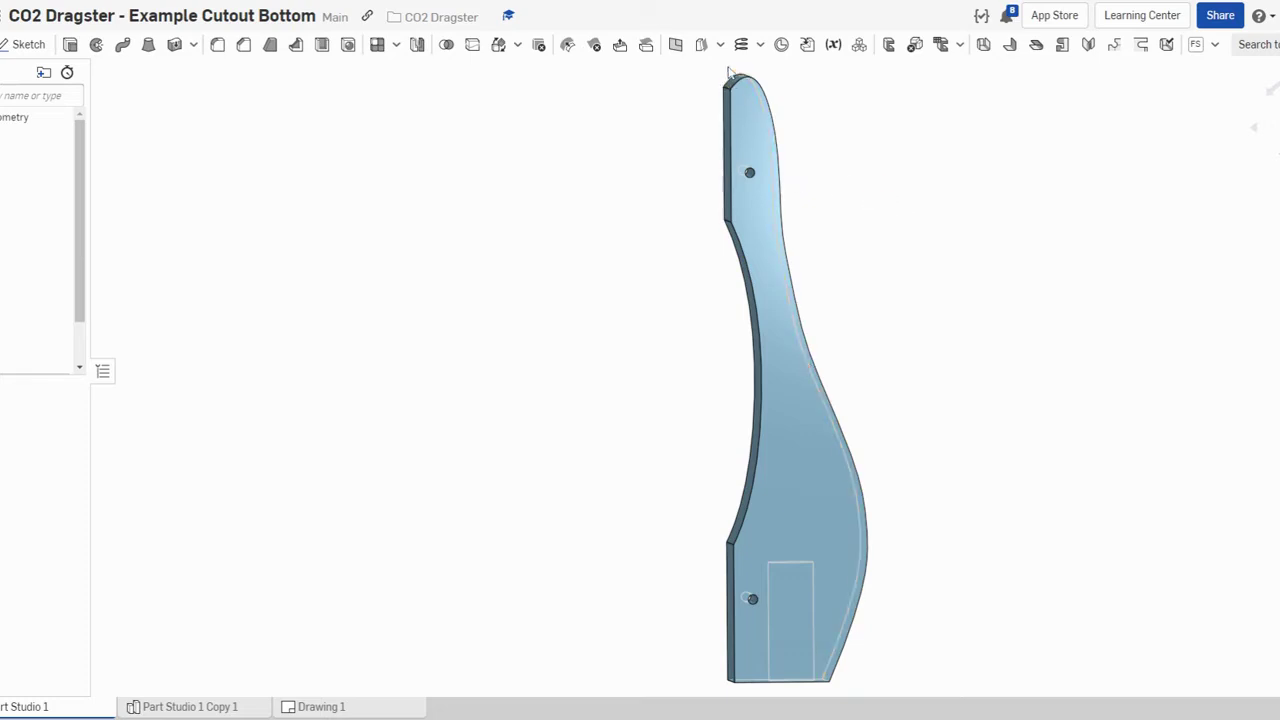
pyautogui.moveTo(923, 354); pyautogui.dragTo(975, 328, button='right')
pyautogui.hotkey('shift', '4')
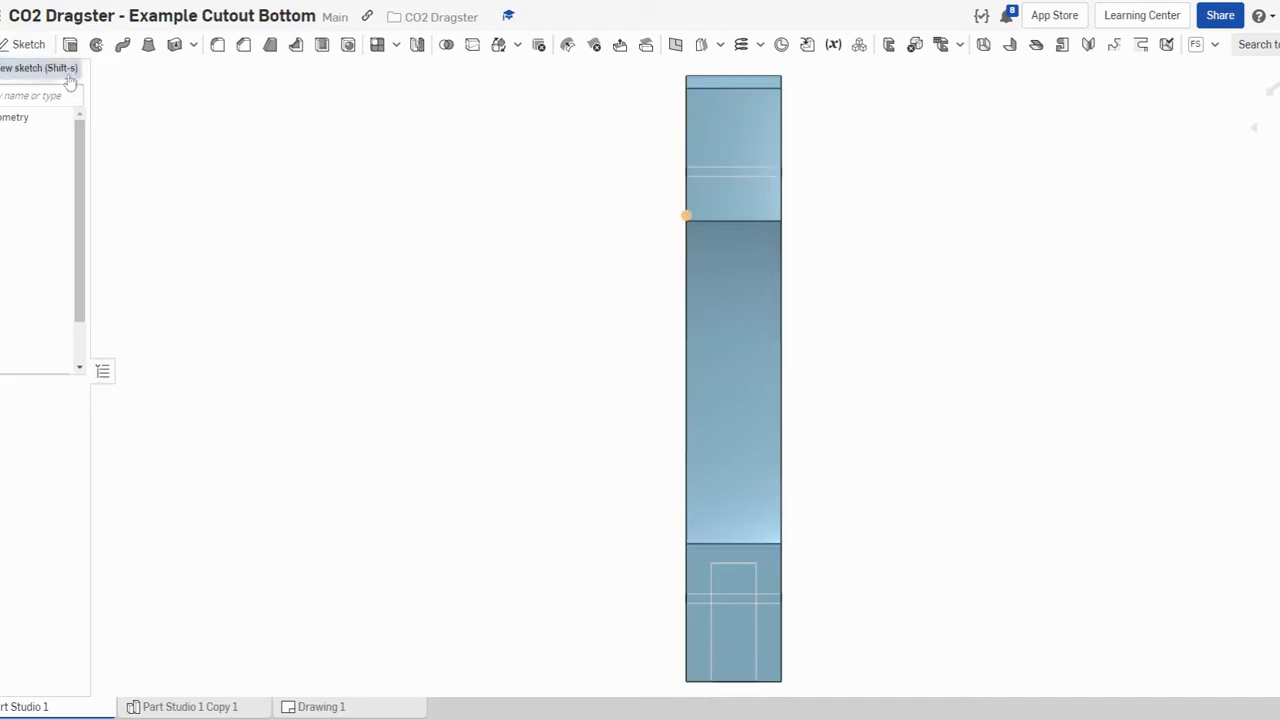
# - Create Sketch 5 on the dragster's bottom face (Face of Extrude 1)
pyautogui.moveTo(966, 294); pyautogui.dragTo(886, 300, button='middle')
pyautogui.click(28, 45)
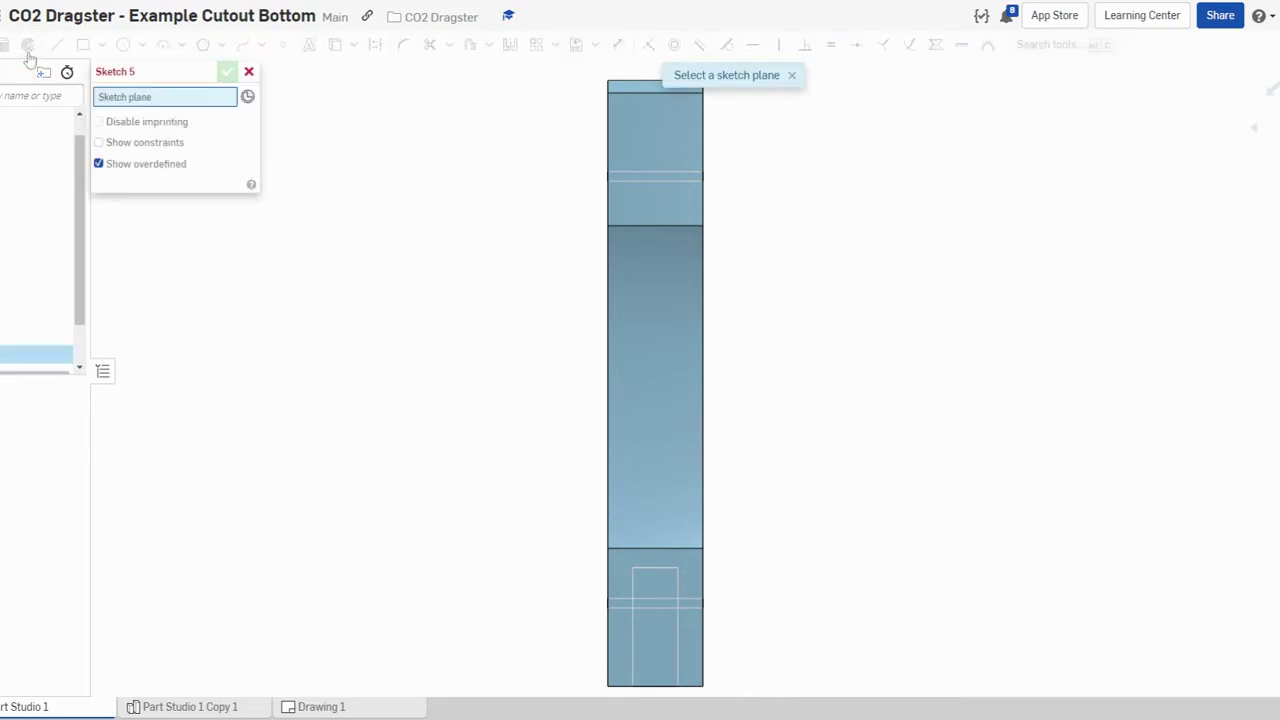
pyautogui.click(666, 150)
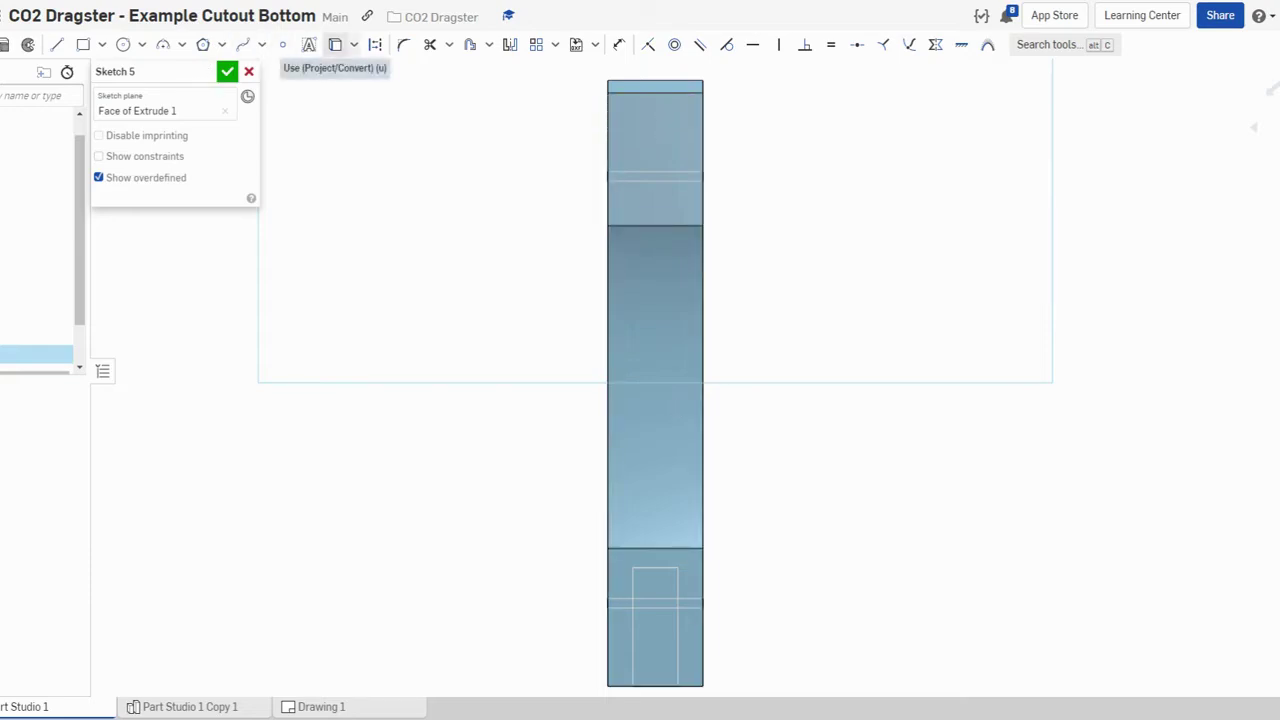
# - Use Project/Convert to bring the top, right and left edges and the upper face section into Sketch 5
pyautogui.click(337, 47)
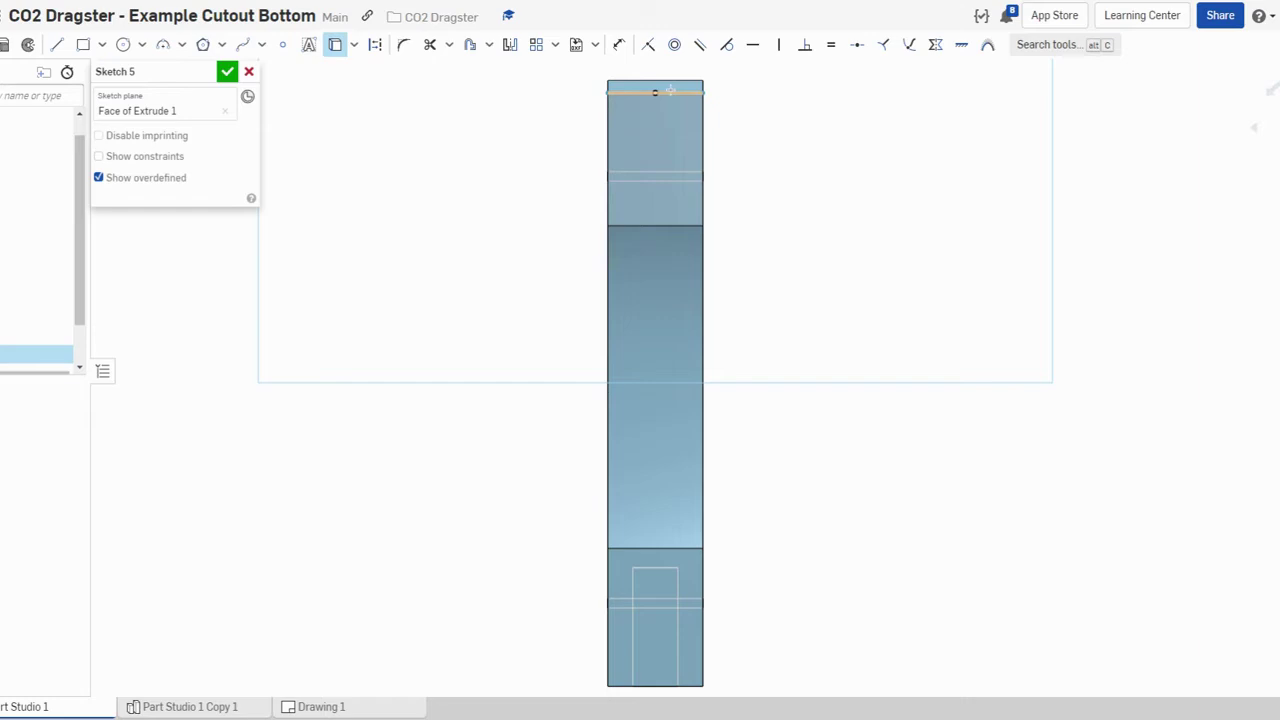
pyautogui.scroll(5, 668, 90)
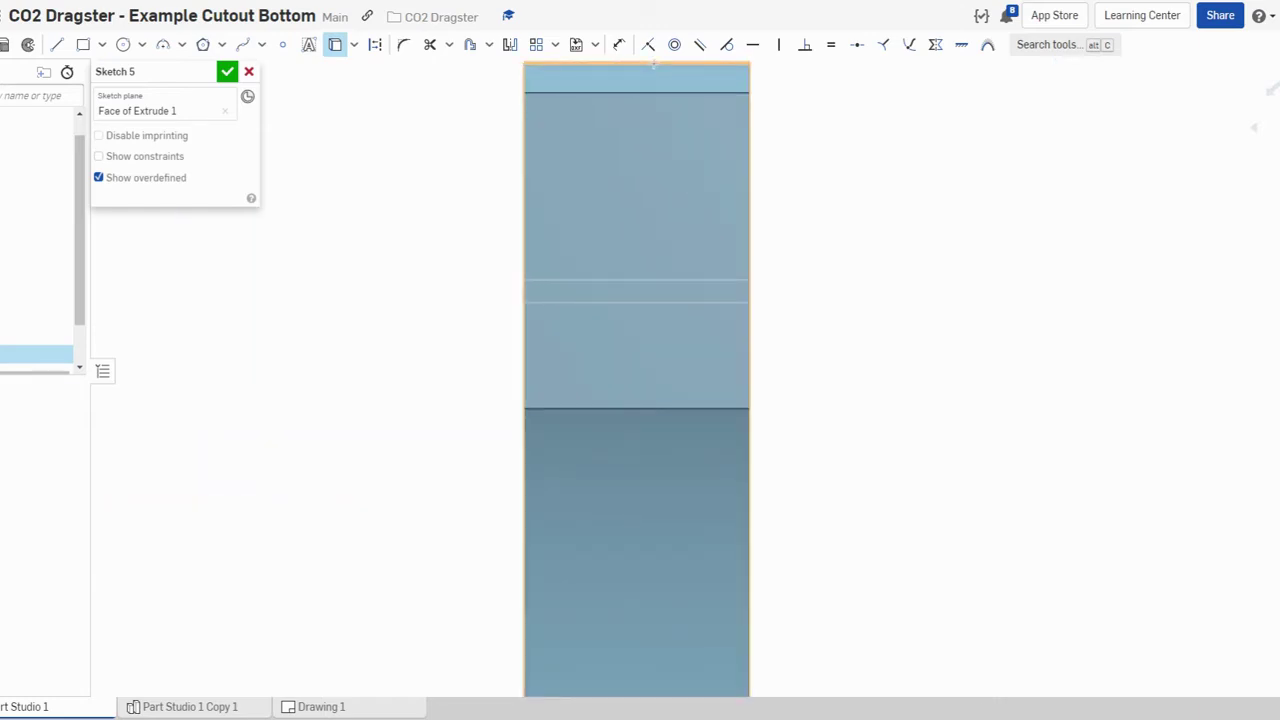
pyautogui.click(653, 62)
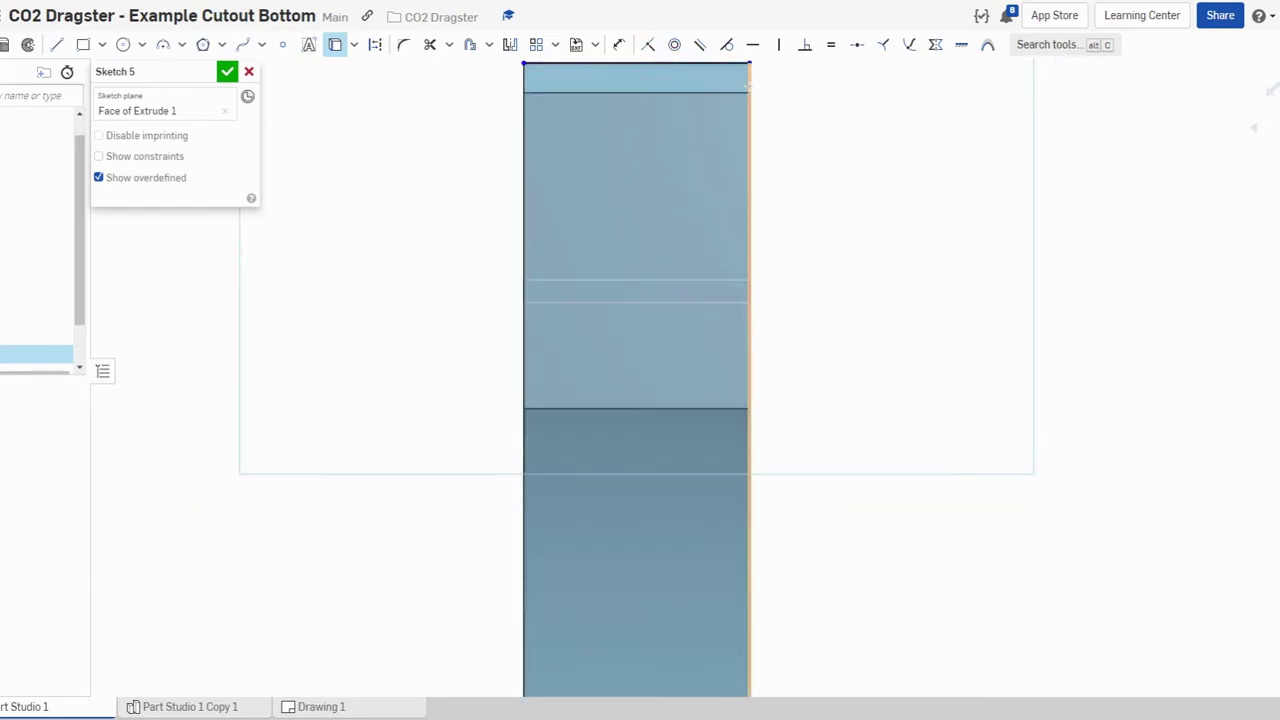
pyautogui.click(749, 88)
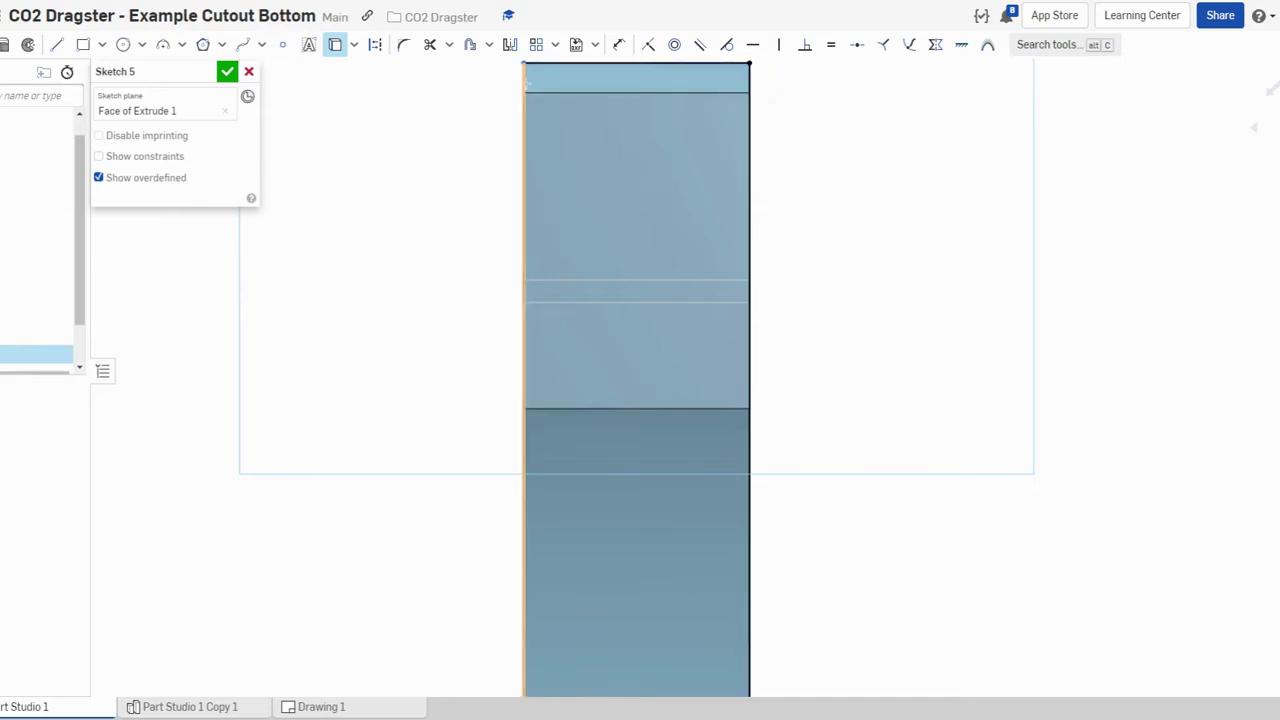
pyautogui.click(523, 84)
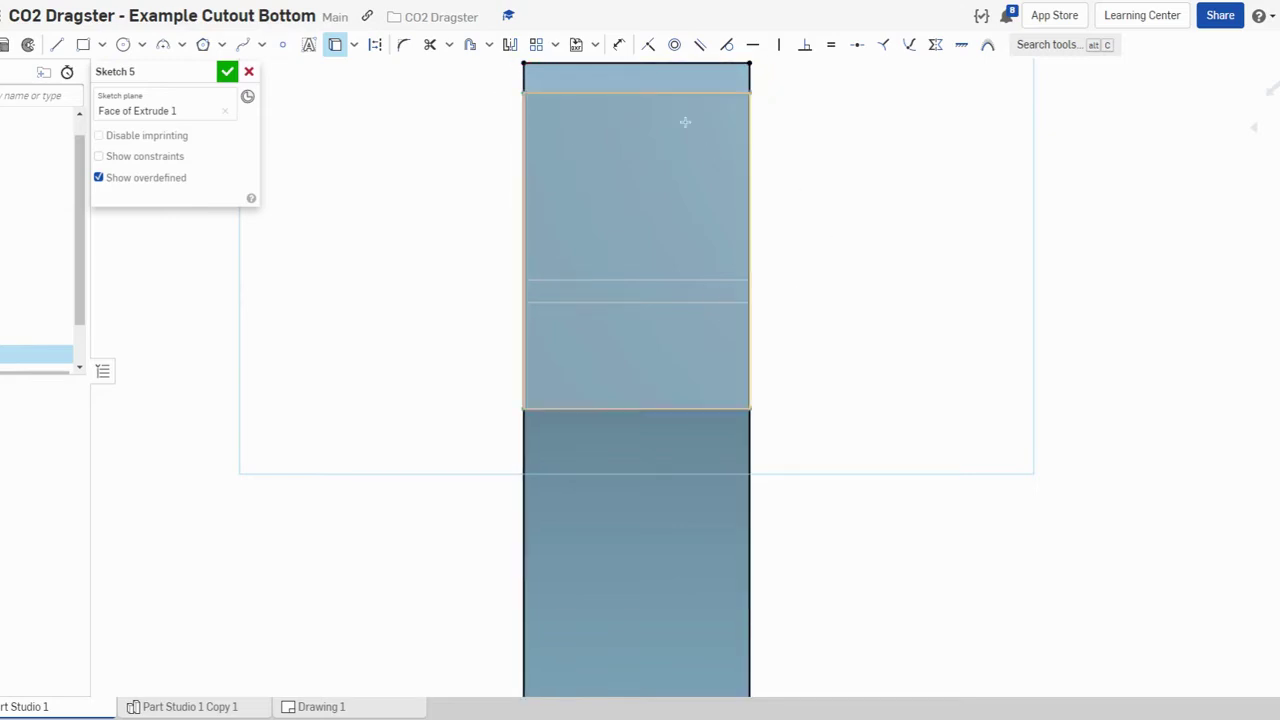
pyautogui.click(631, 104)
# - Project the middle and bottom face sections' edges, then return to a normal view of the sketch
pyautogui.moveTo(830, 554); pyautogui.dragTo(846, 386, button='middle')
pyautogui.scroll(-4, 869, 429)
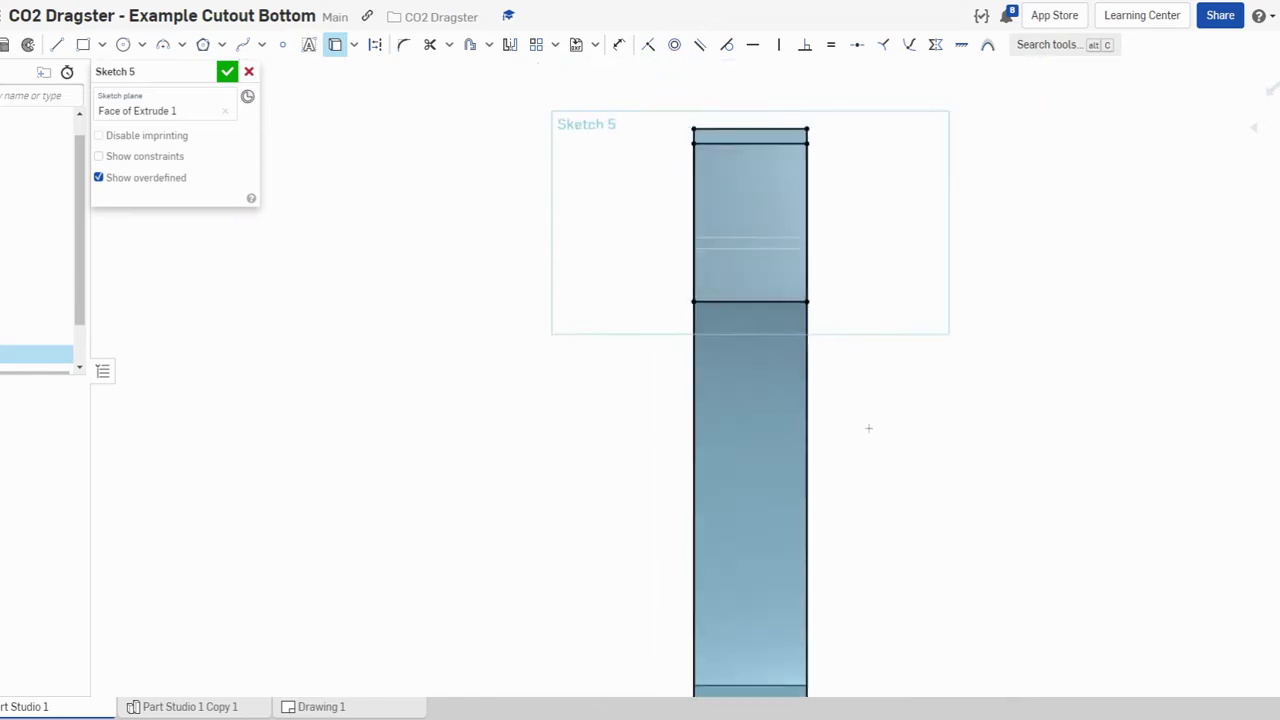
pyautogui.click(782, 485)
pyautogui.moveTo(1020, 517); pyautogui.dragTo(908, 286, button='middle')
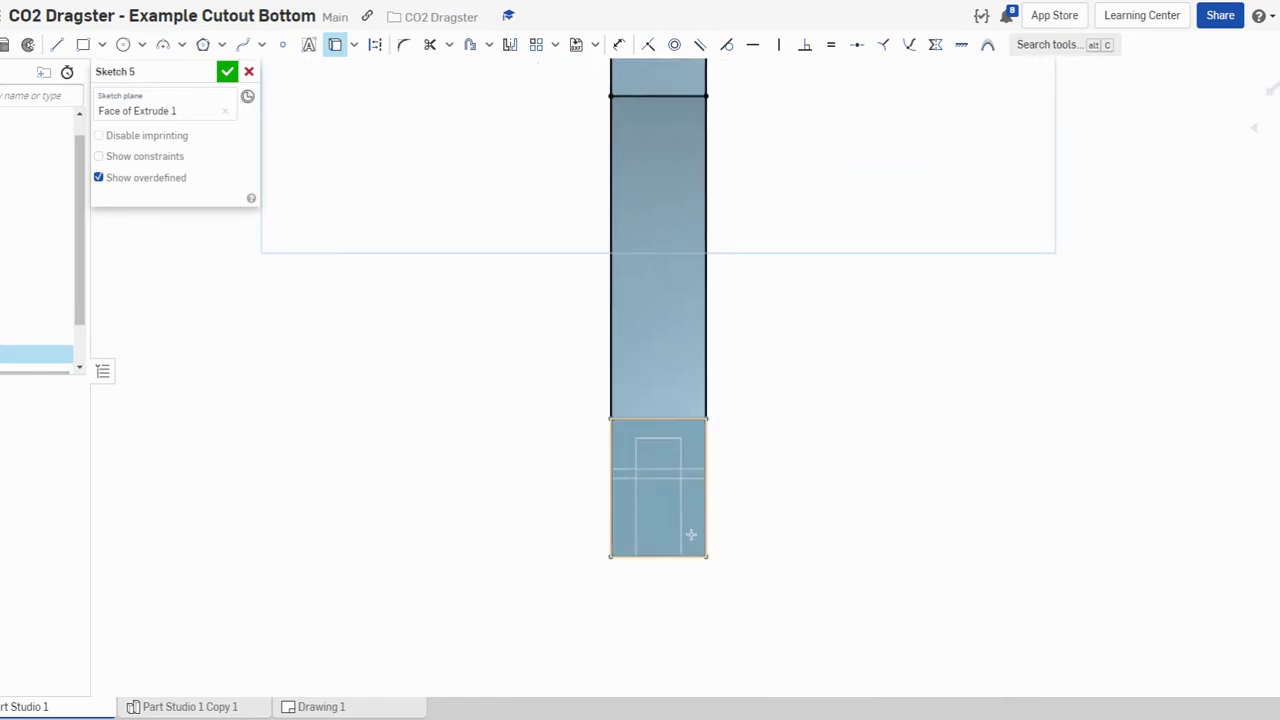
pyautogui.click(691, 535)
pyautogui.scroll(2, 877, 346)
pyautogui.scroll(-4, 886, 394)
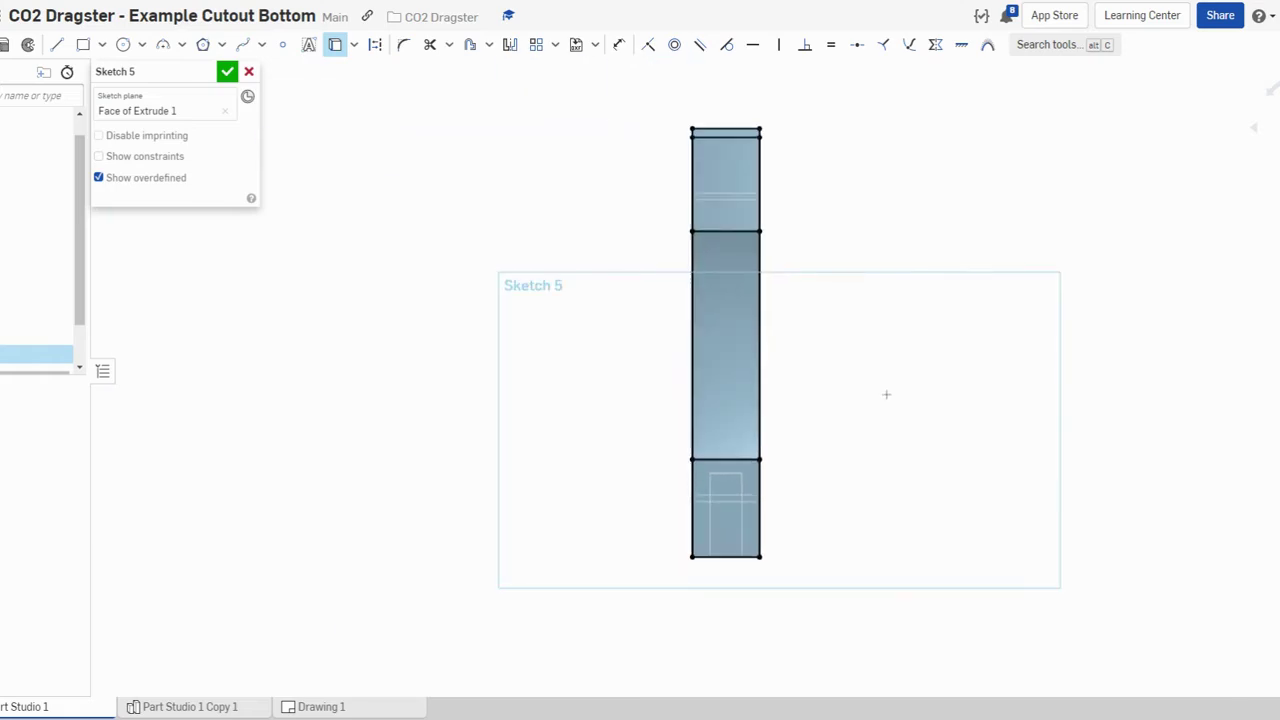
pyautogui.moveTo(990, 380)
pyautogui.mouseDown(button='right')
pyautogui.moveTo(951, 366)
pyautogui.moveTo(923, 318)
pyautogui.moveTo(900, 334)
pyautogui.moveTo(899, 352)
pyautogui.moveTo(943, 337)
pyautogui.moveTo(1009, 358)
pyautogui.moveTo(978, 382)
pyautogui.mouseUp(button='right')
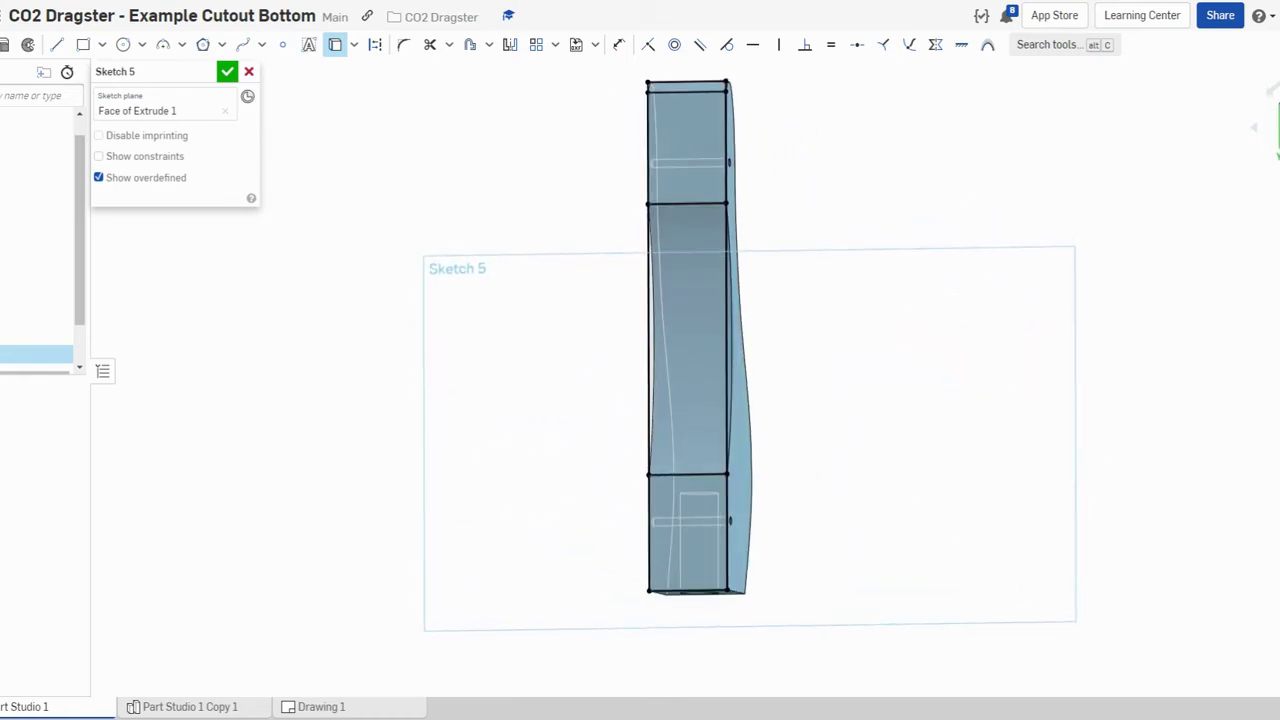
pyautogui.press('n')
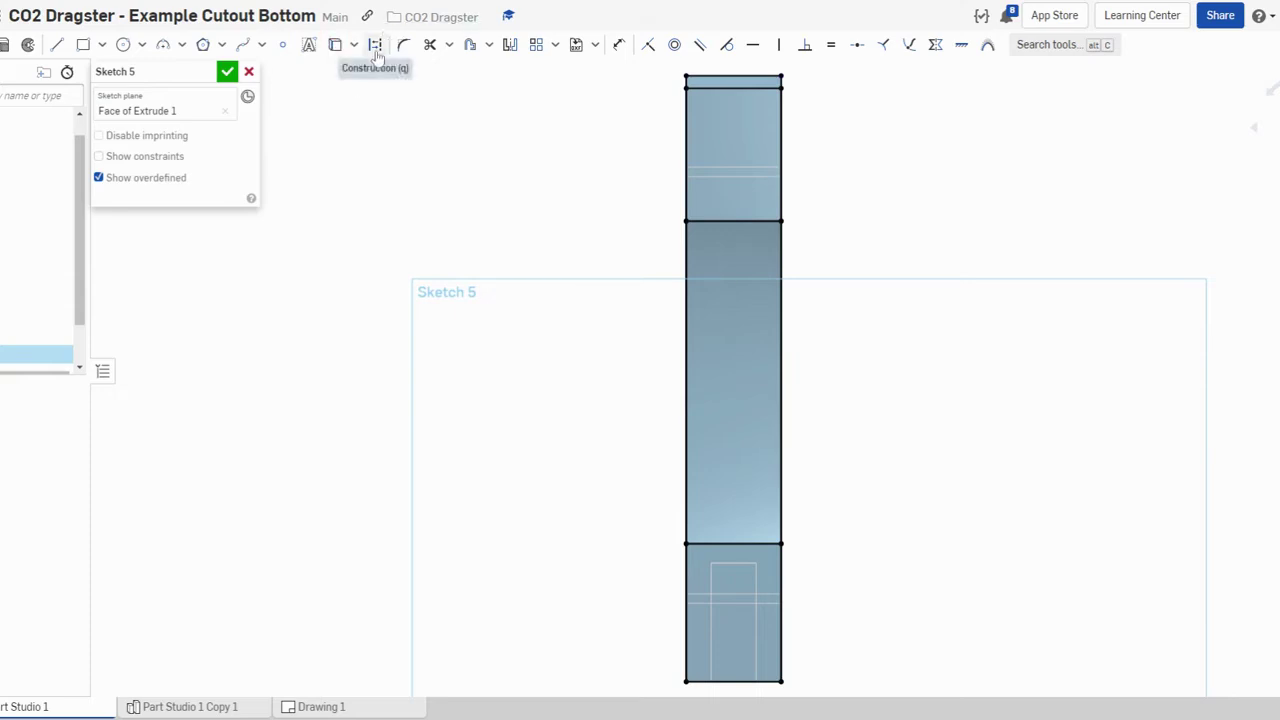
# - Draw a 255.273-long construction centerline from the top-edge midpoint to the bottom-edge midpoint
pyautogui.click(376, 50)
pyautogui.click(57, 50)
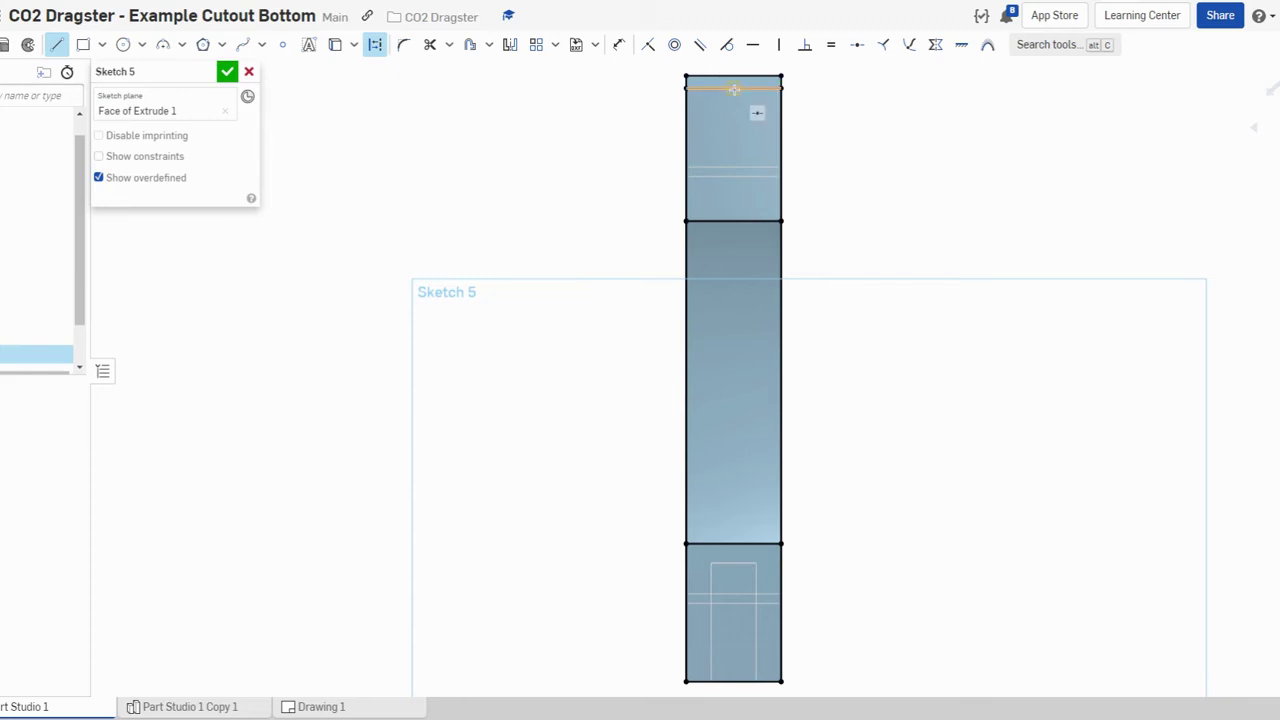
pyautogui.scroll(2, 740, 78)
pyautogui.scroll(-2, 733, 70)
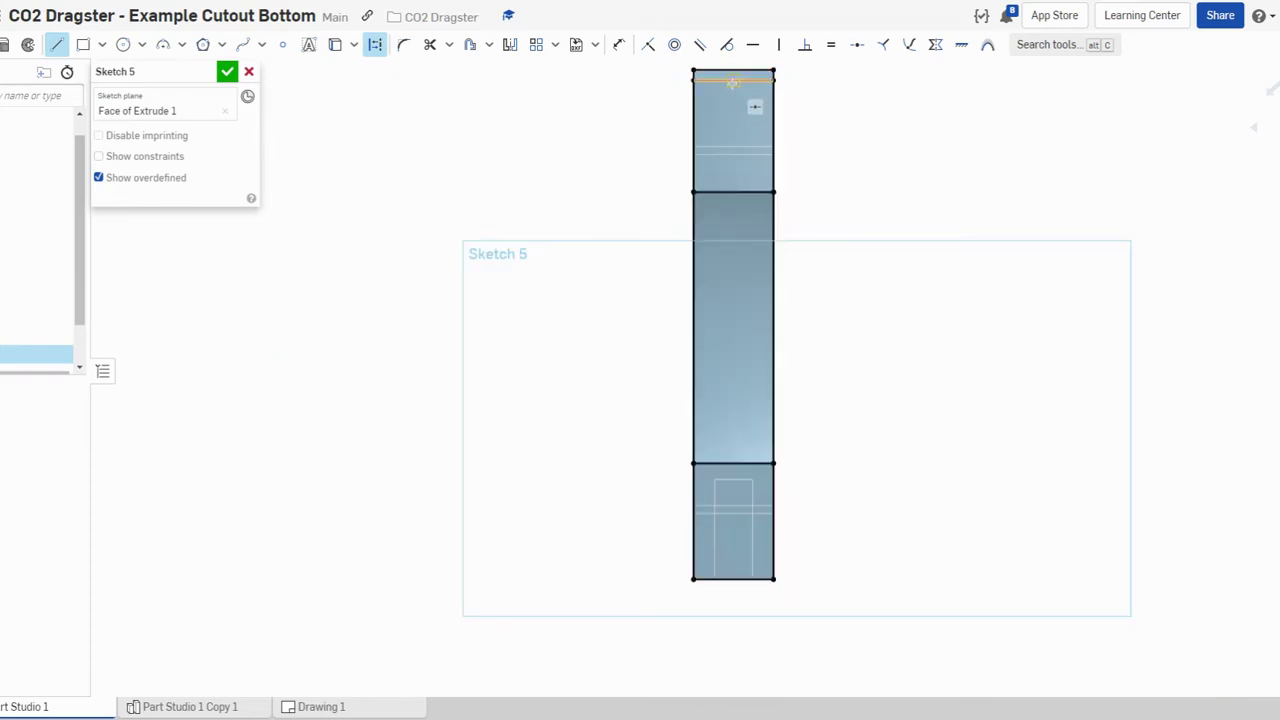
pyautogui.click(733, 70)
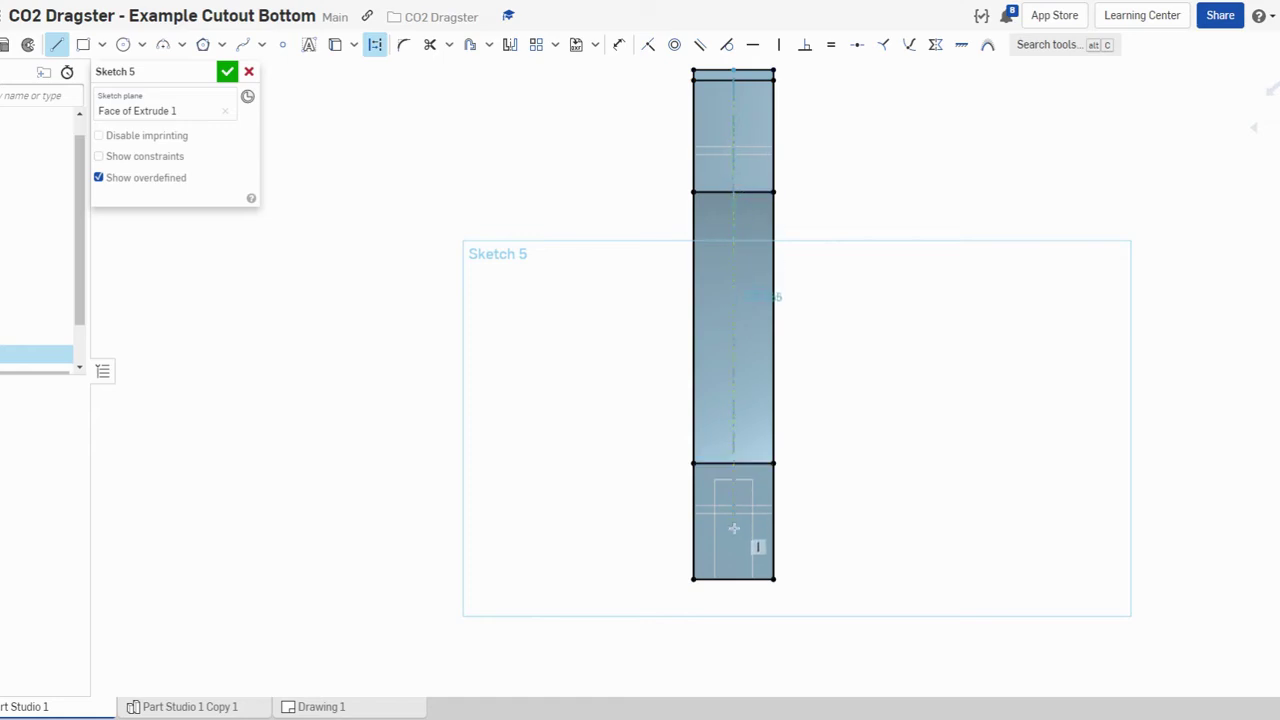
pyautogui.click(733, 579)
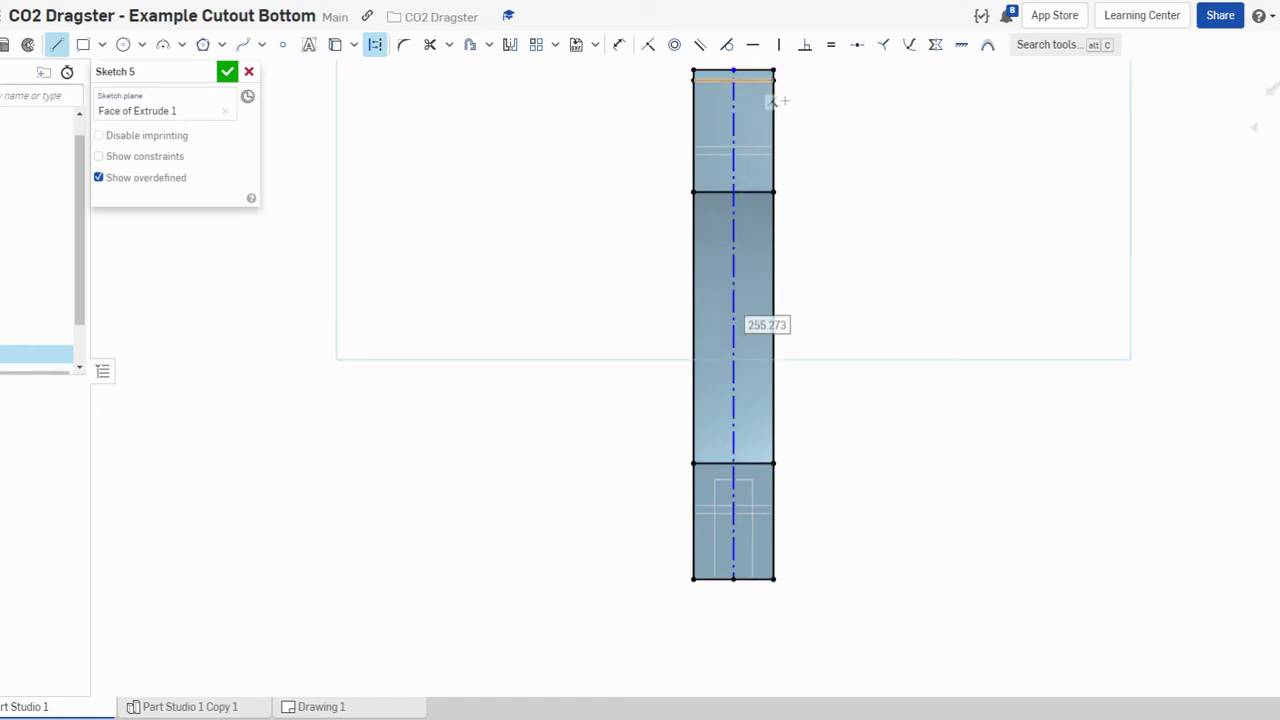
# - Turn construction mode off, leave the Line tool and switch to the Spline tool
pyautogui.moveTo(860, 168); pyautogui.dragTo(796, 250, button='middle')
pyautogui.scroll(1, 796, 246)
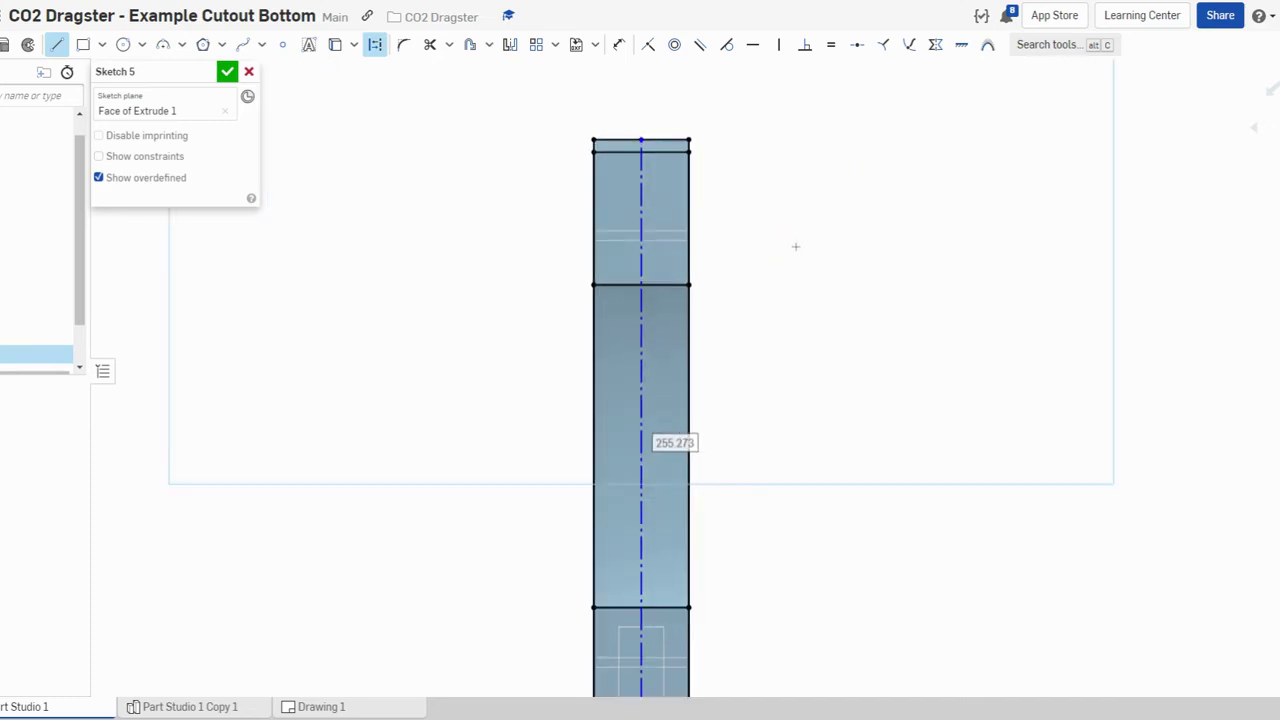
pyautogui.scroll(-3, 869, 271)
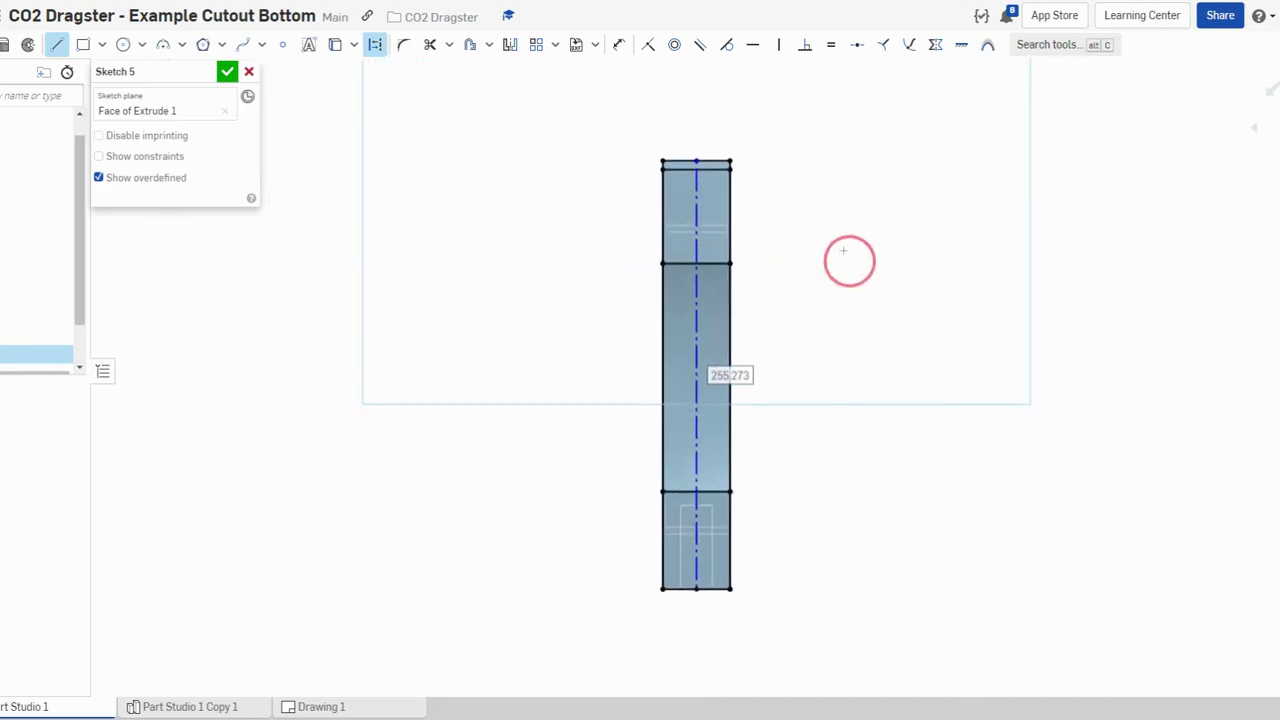
pyautogui.moveTo(849, 260); pyautogui.dragTo(813, 243, button='middle')
pyautogui.scroll(1, 834, 268)
pyautogui.click(374, 45)
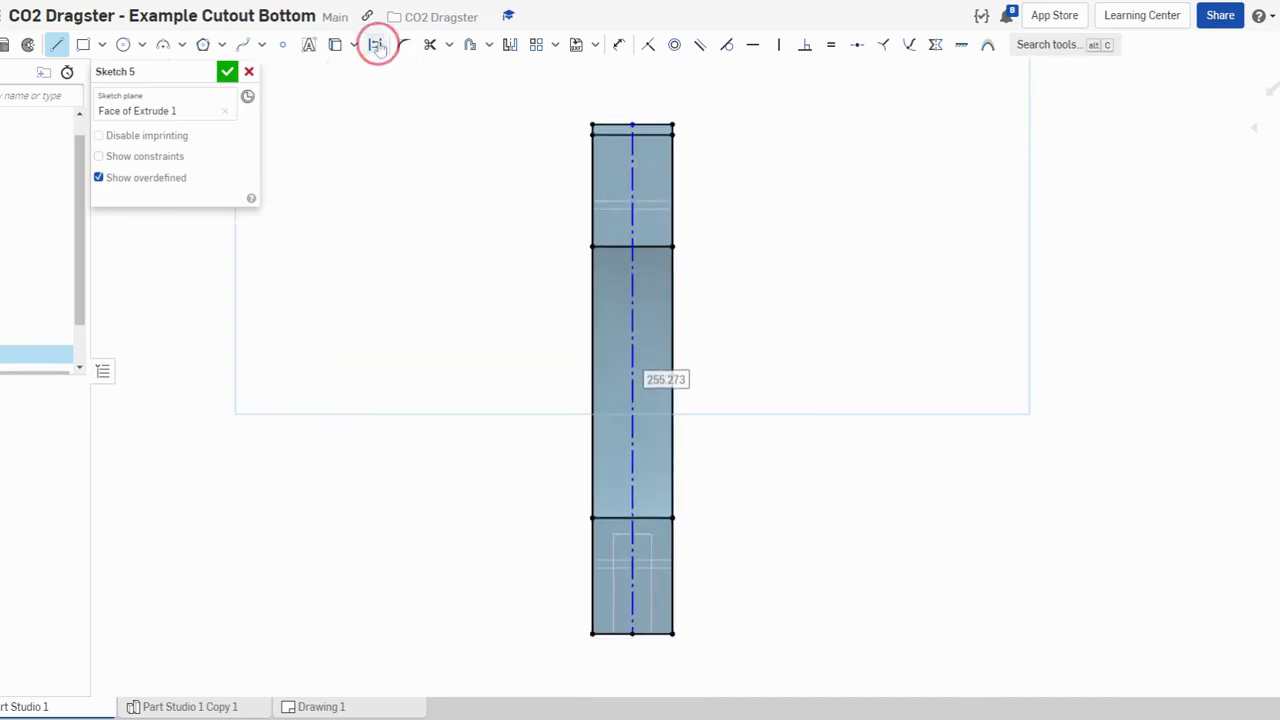
pyautogui.click(57, 44)
pyautogui.scroll(2, 660, 190)
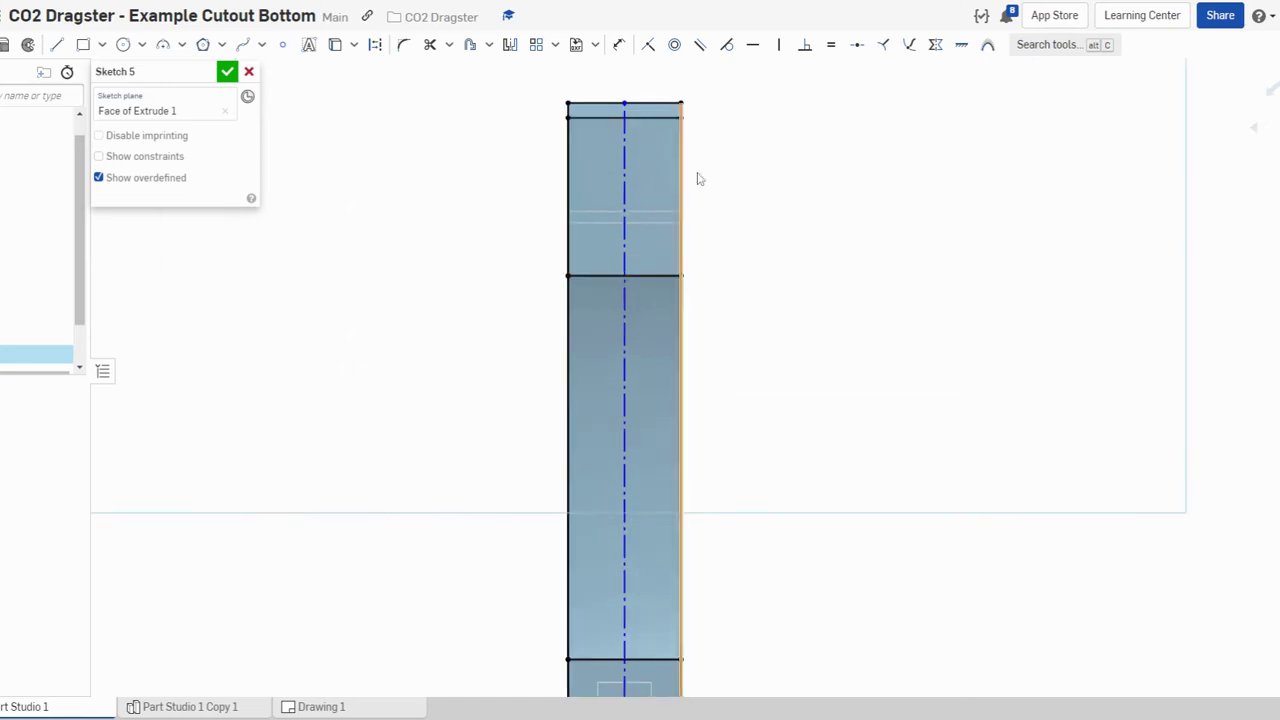
pyautogui.click(261, 44)
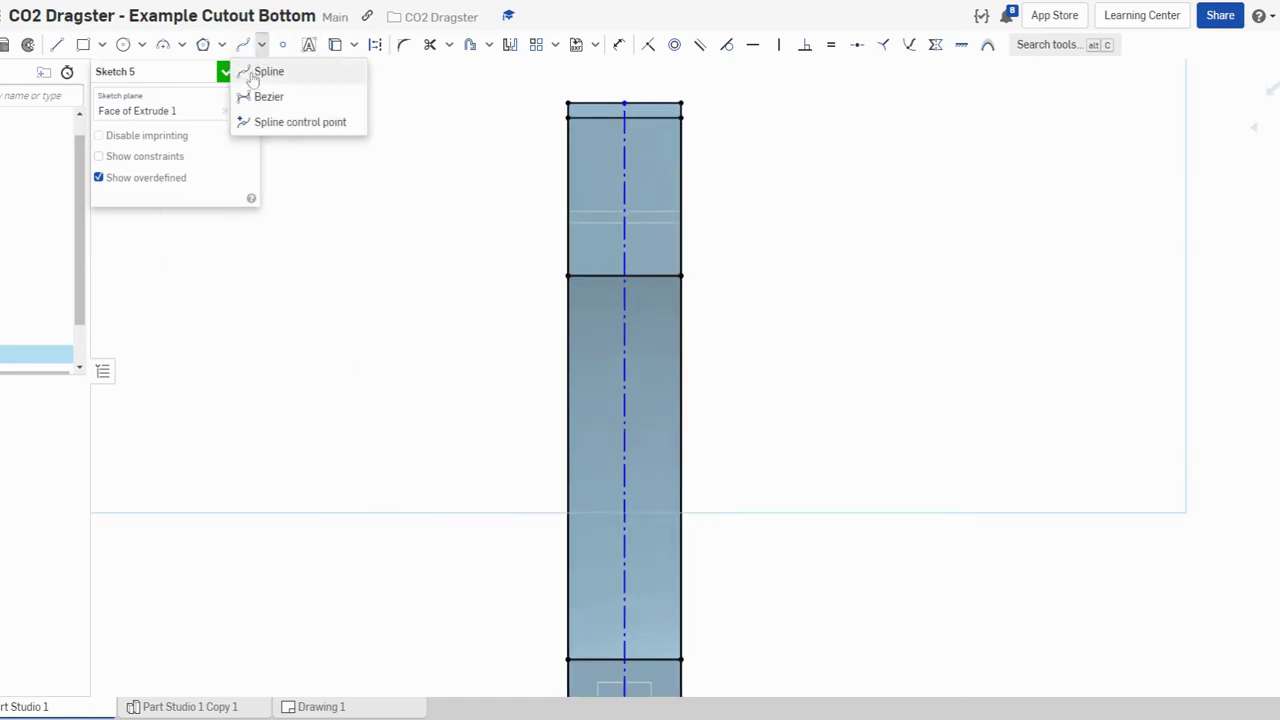
pyautogui.click(252, 69)
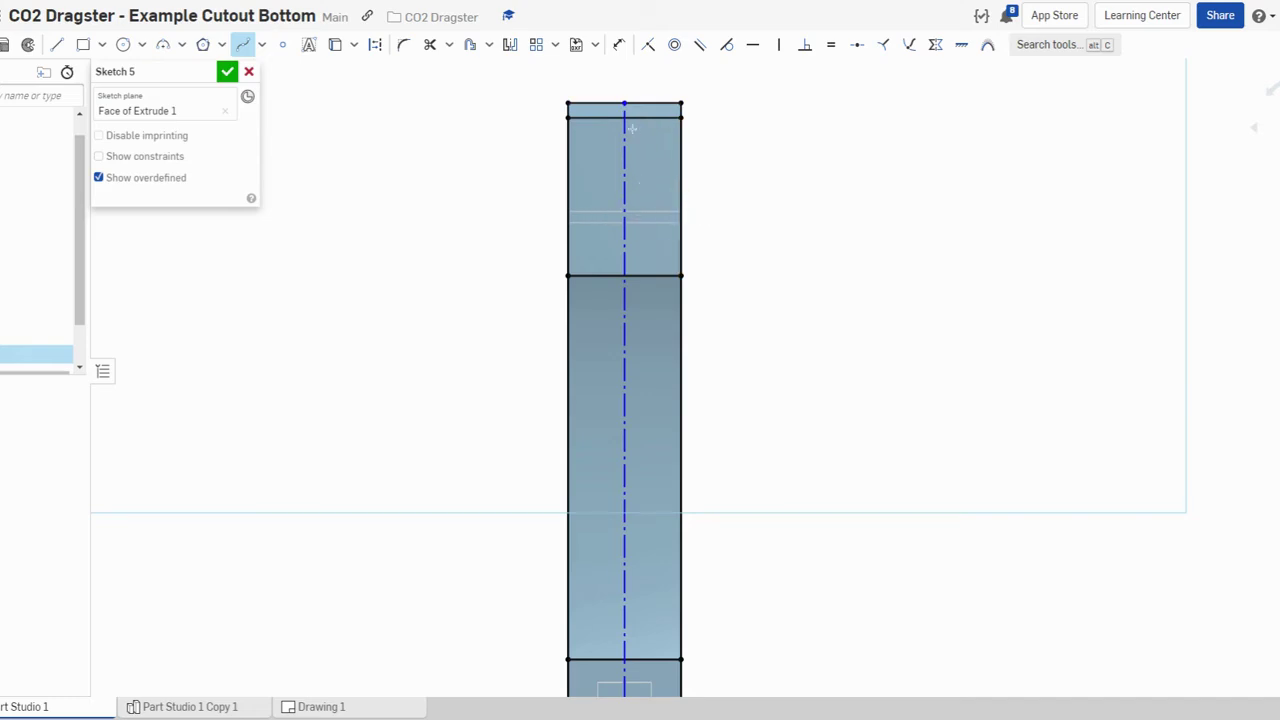
# - Draw the nose spline from the top midpoint through a bend point to the right edge
pyautogui.scroll(3, 640, 150)
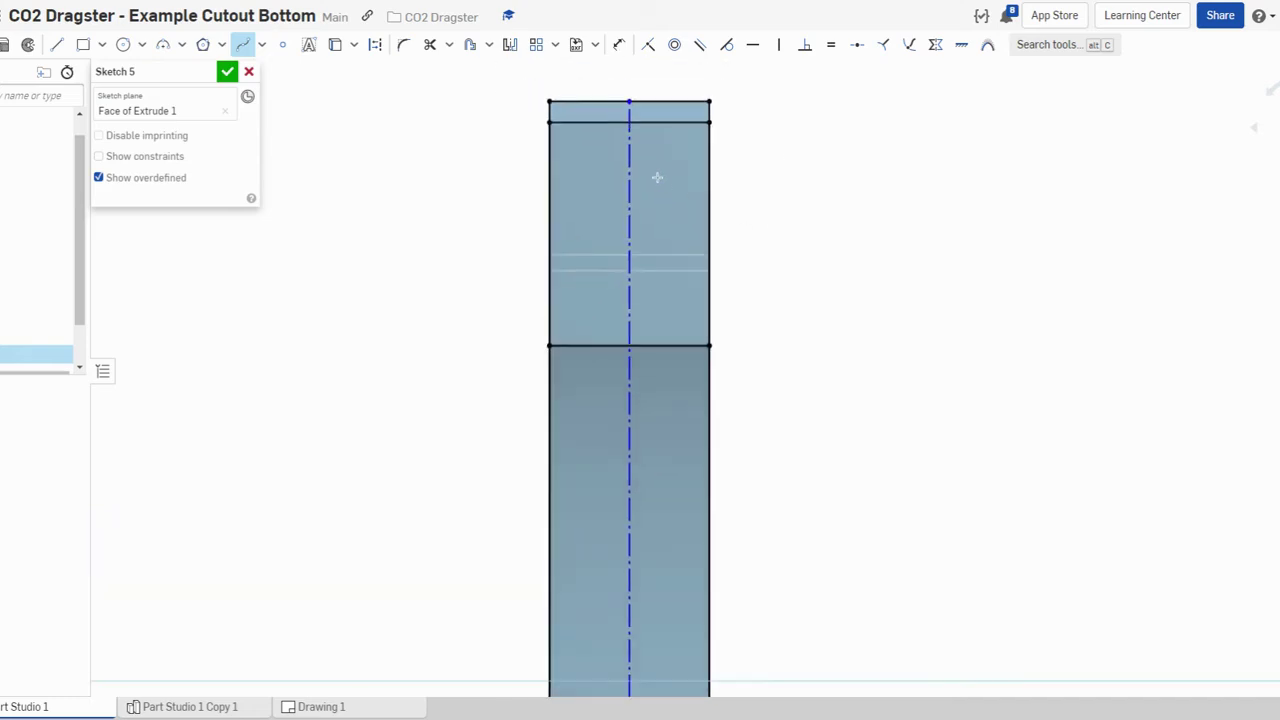
pyautogui.scroll(1, 657, 177)
pyautogui.moveTo(663, 174); pyautogui.dragTo(634, 243, button='middle')
pyautogui.scroll(2, 644, 233)
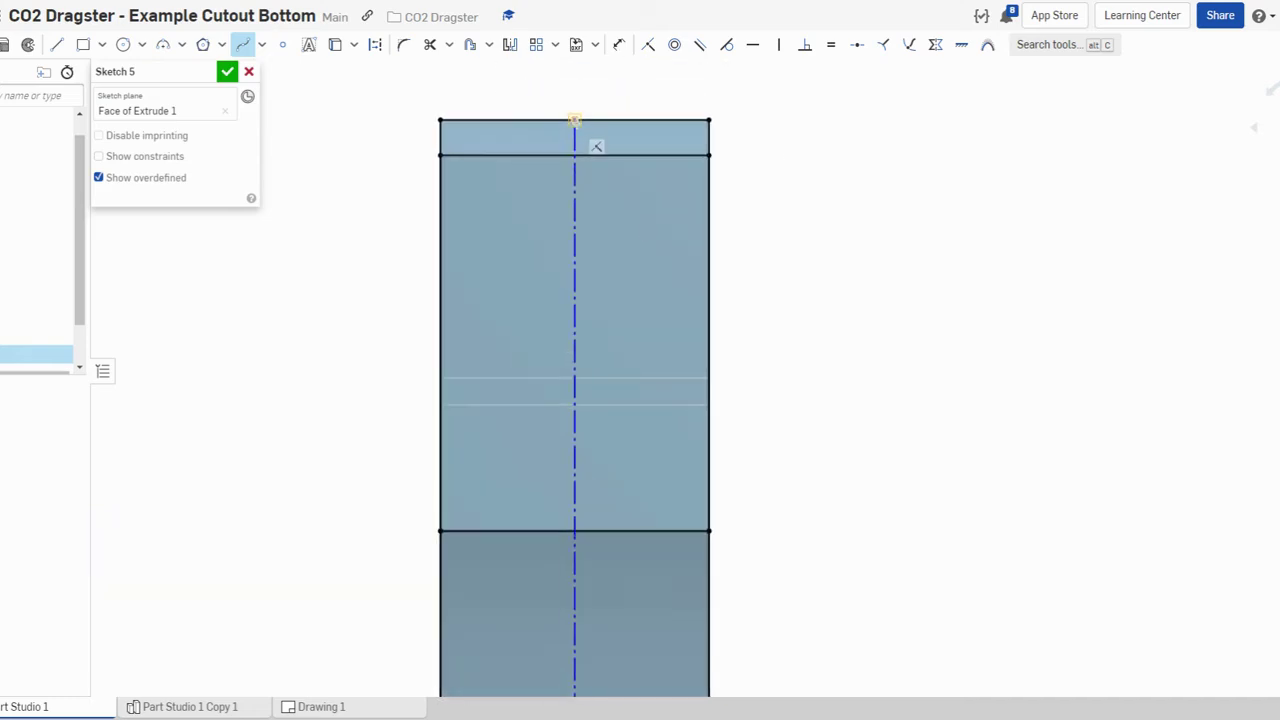
pyautogui.click(575, 120)
pyautogui.click(640, 140)
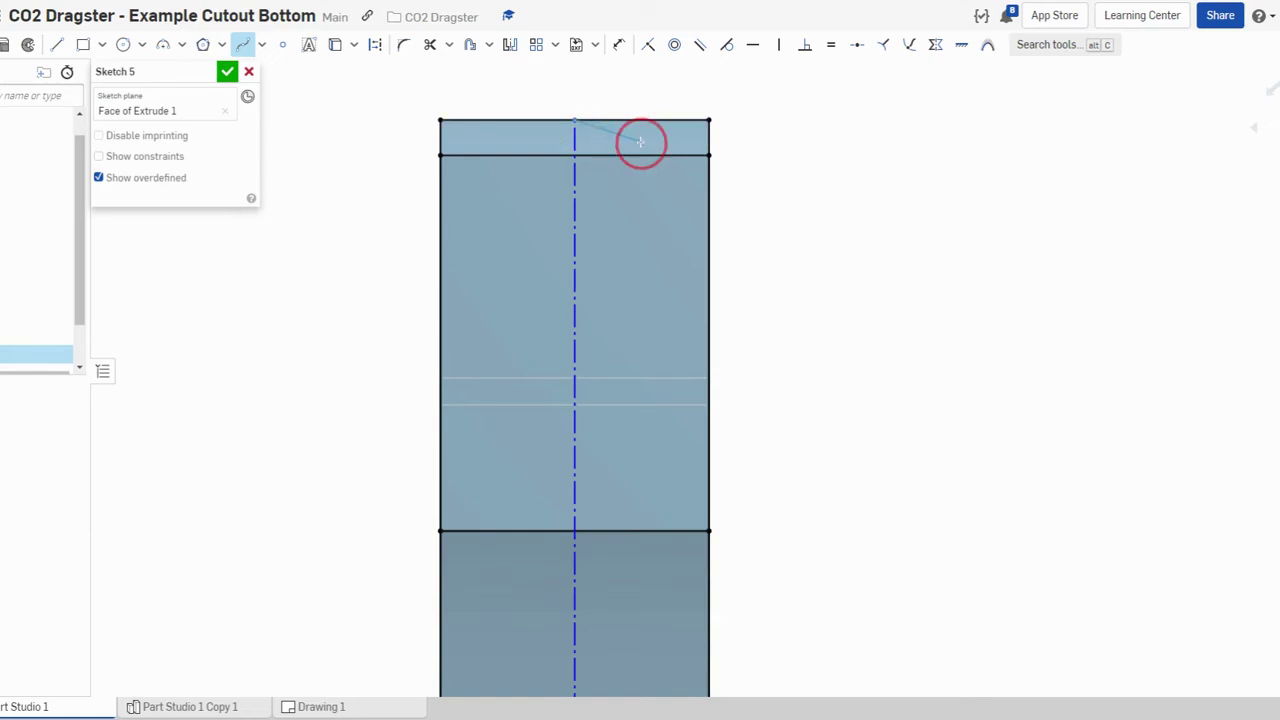
pyautogui.doubleClick(709, 303)
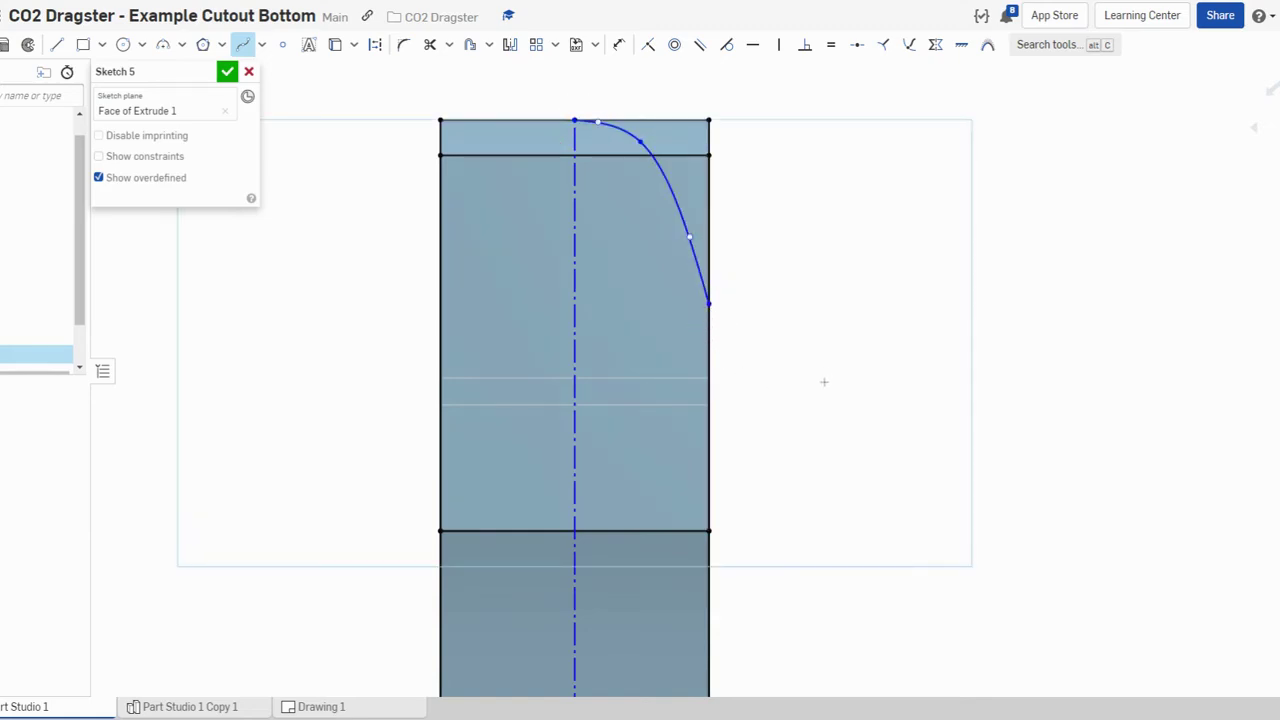
# - Draw the long side spline with a bend point, ending on the right edge
pyautogui.scroll(-2, 820, 383)
pyautogui.moveTo(837, 409); pyautogui.dragTo(805, 245, button='middle')
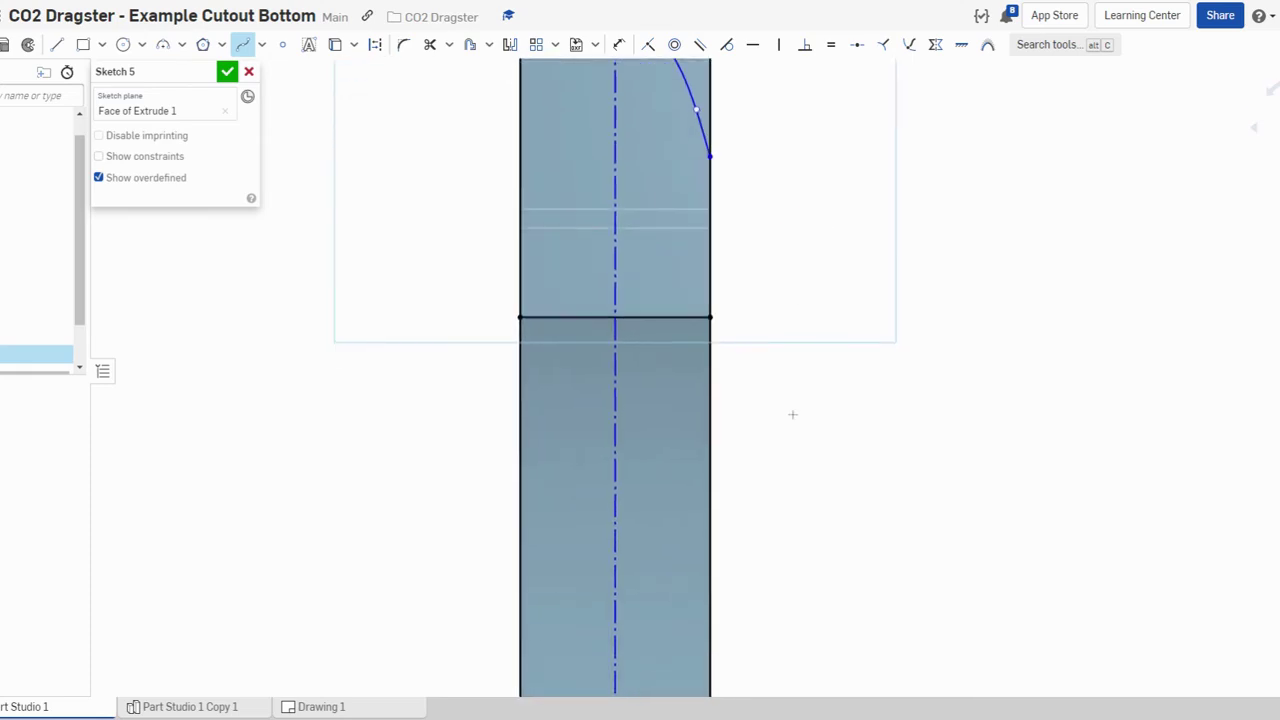
pyautogui.scroll(-2, 818, 442)
pyautogui.moveTo(818, 442)
pyautogui.mouseDown(button='middle')
pyautogui.moveTo(831, 389)
pyautogui.moveTo(818, 304)
pyautogui.mouseUp(button='middle')
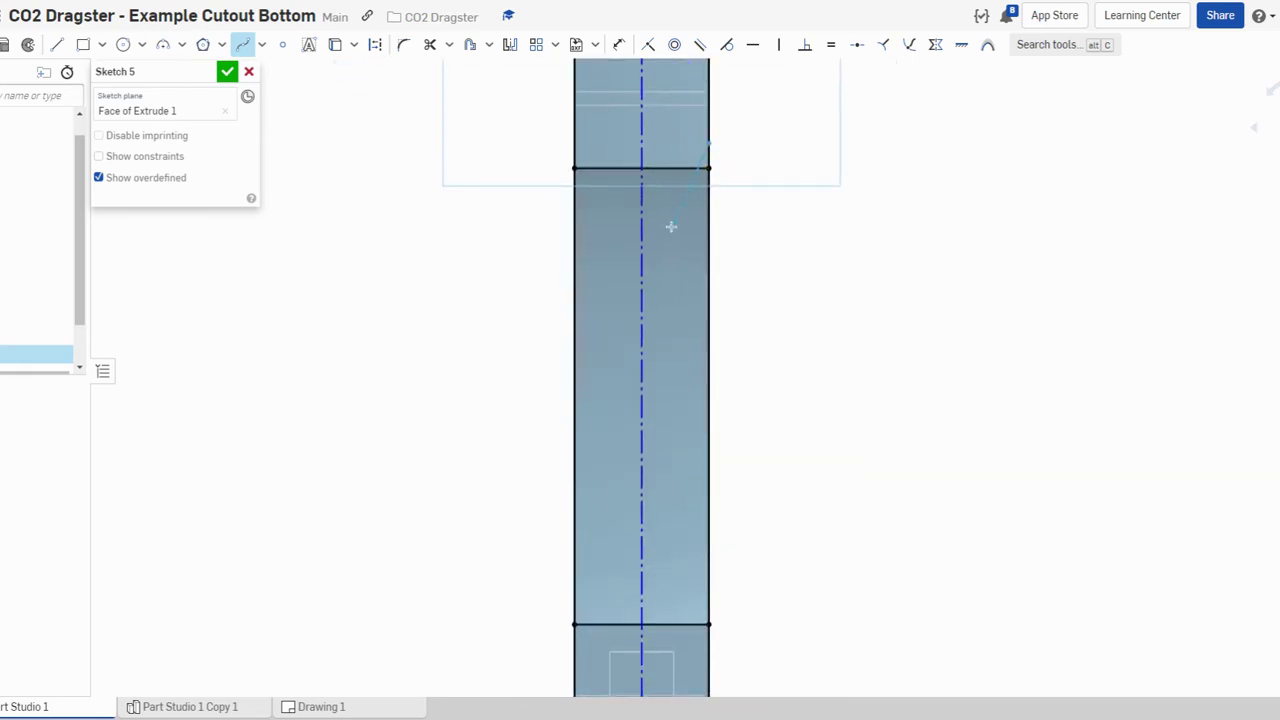
pyautogui.click(666, 289)
pyautogui.scroll(2, 668, 520)
pyautogui.moveTo(668, 520); pyautogui.dragTo(660, 377, button='middle')
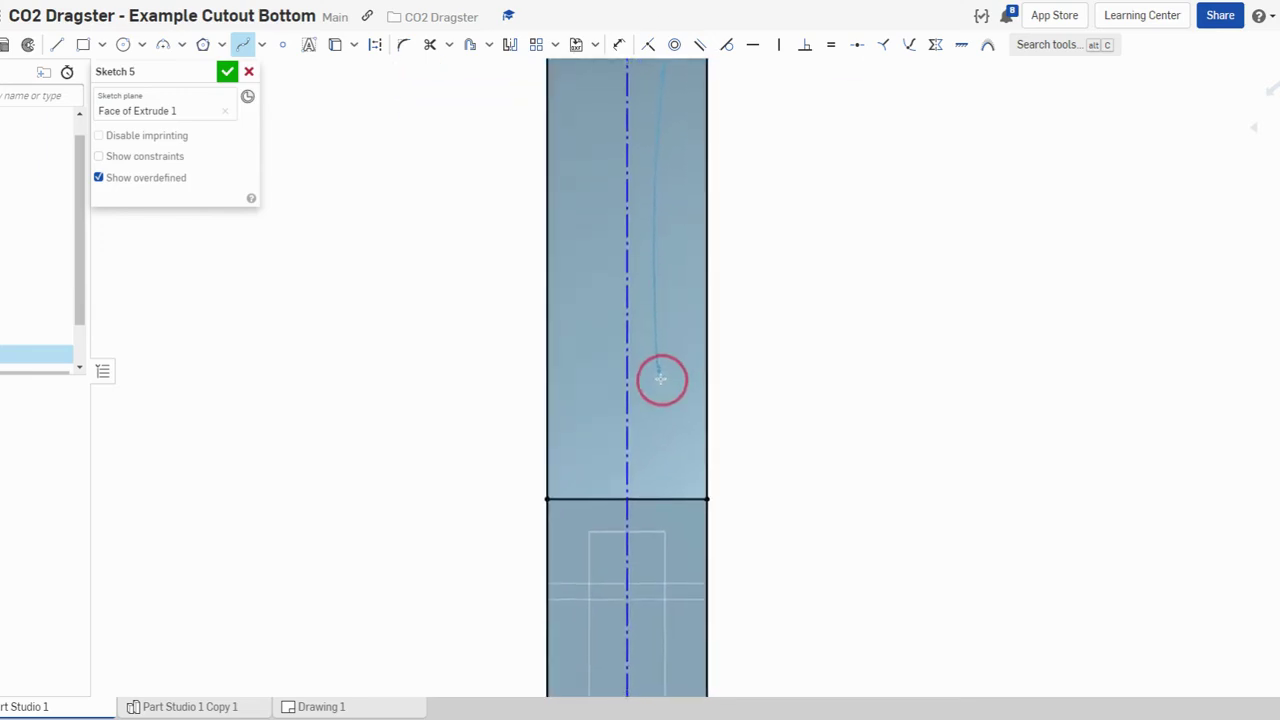
pyautogui.scroll(-3, 662, 395)
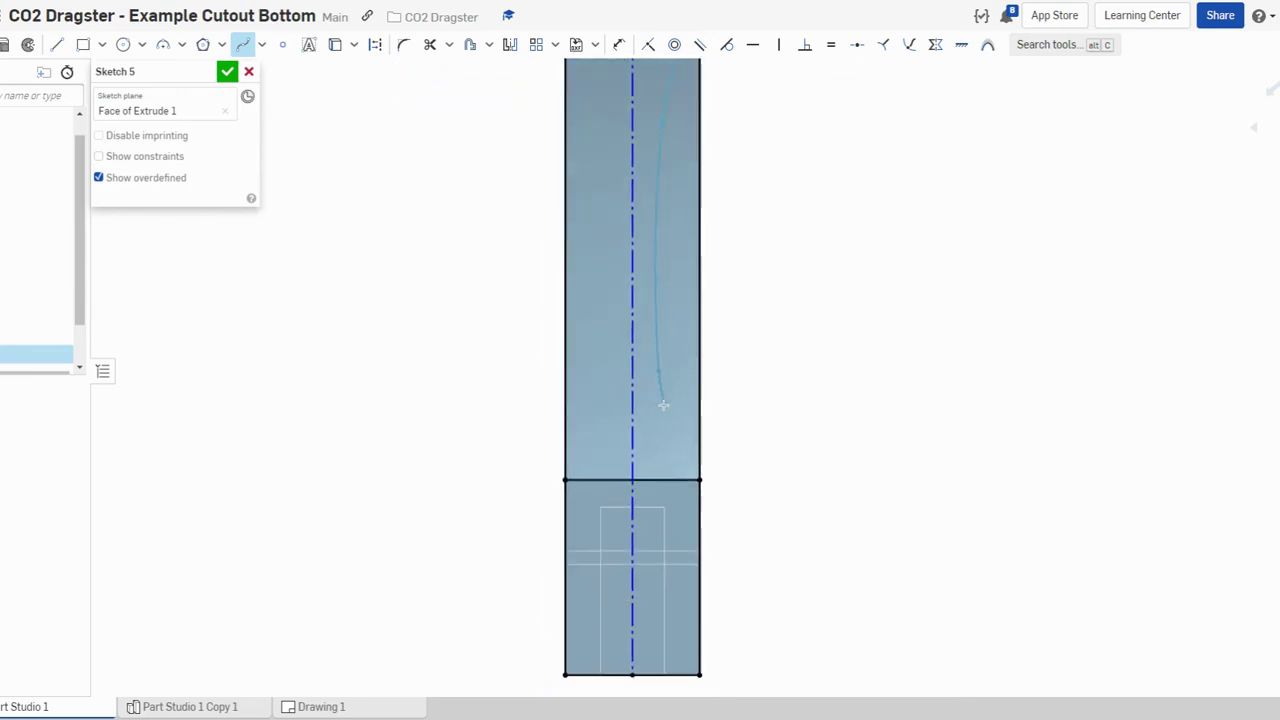
pyautogui.click(692, 493)
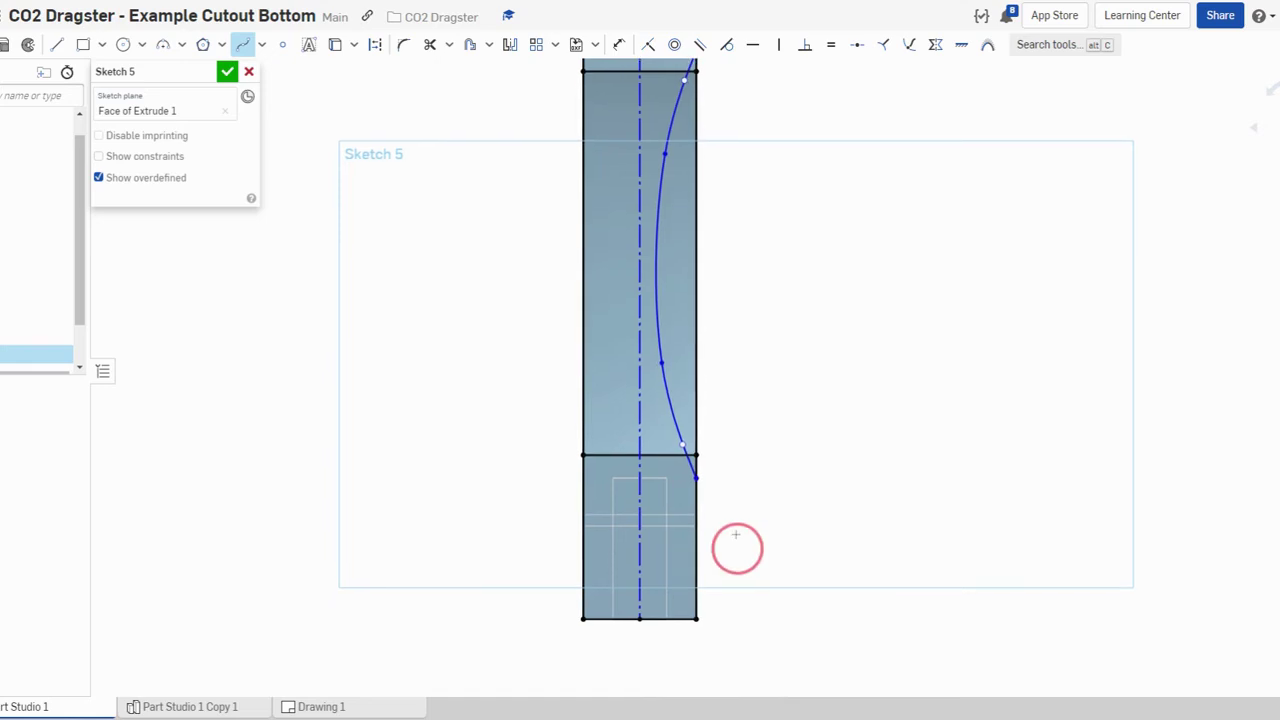
# - Draw the short tail spline from the right edge to the bottom edge
pyautogui.moveTo(737, 546); pyautogui.dragTo(723, 409, button='middle')
pyautogui.scroll(3, 712, 451)
pyautogui.click(684, 421)
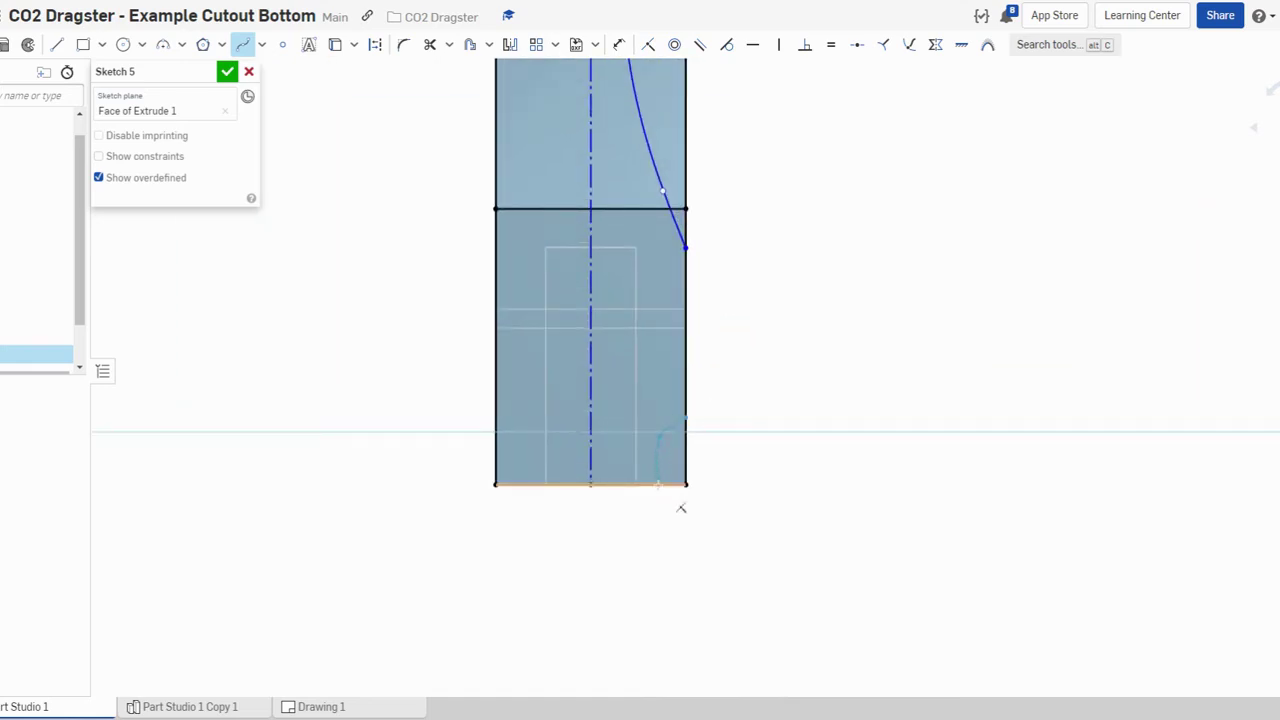
pyautogui.click(659, 485)
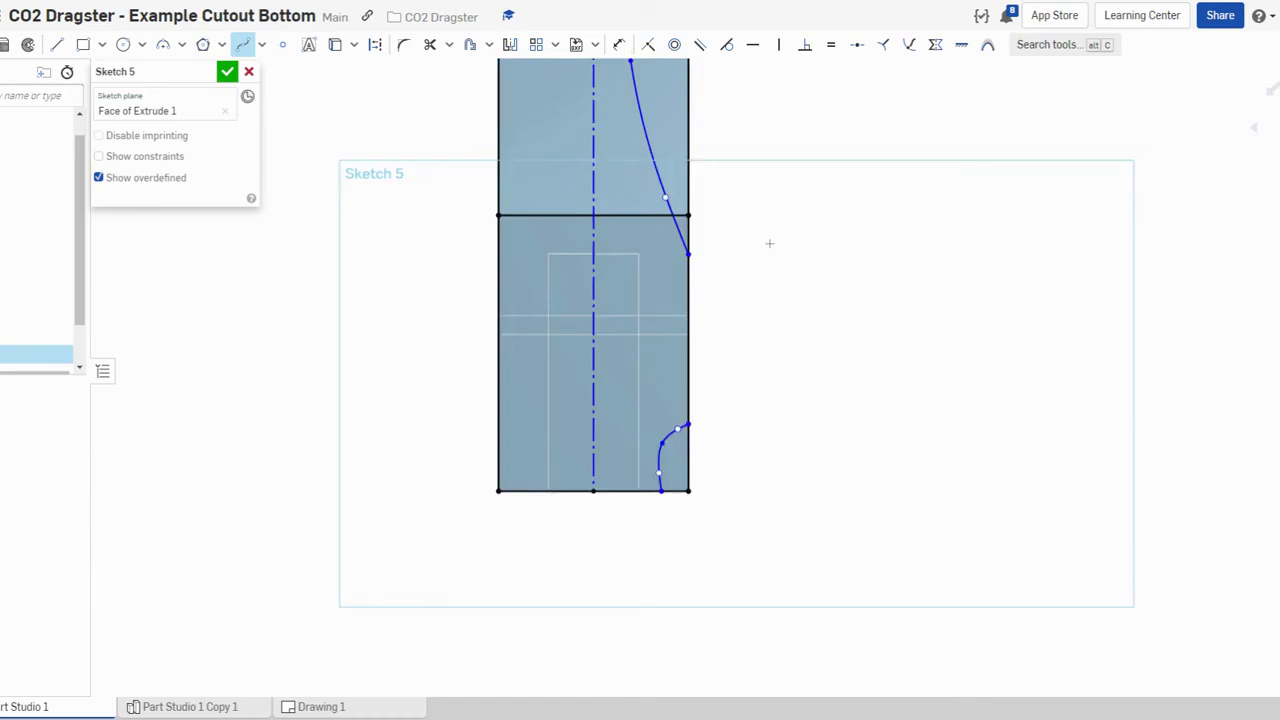
# - Refine the nose spline by pulling its upper point outward and lifting its lower point
pyautogui.scroll(-3, 777, 245)
pyautogui.moveTo(794, 234); pyautogui.dragTo(754, 449, button='middle')
pyautogui.scroll(-2, 775, 370)
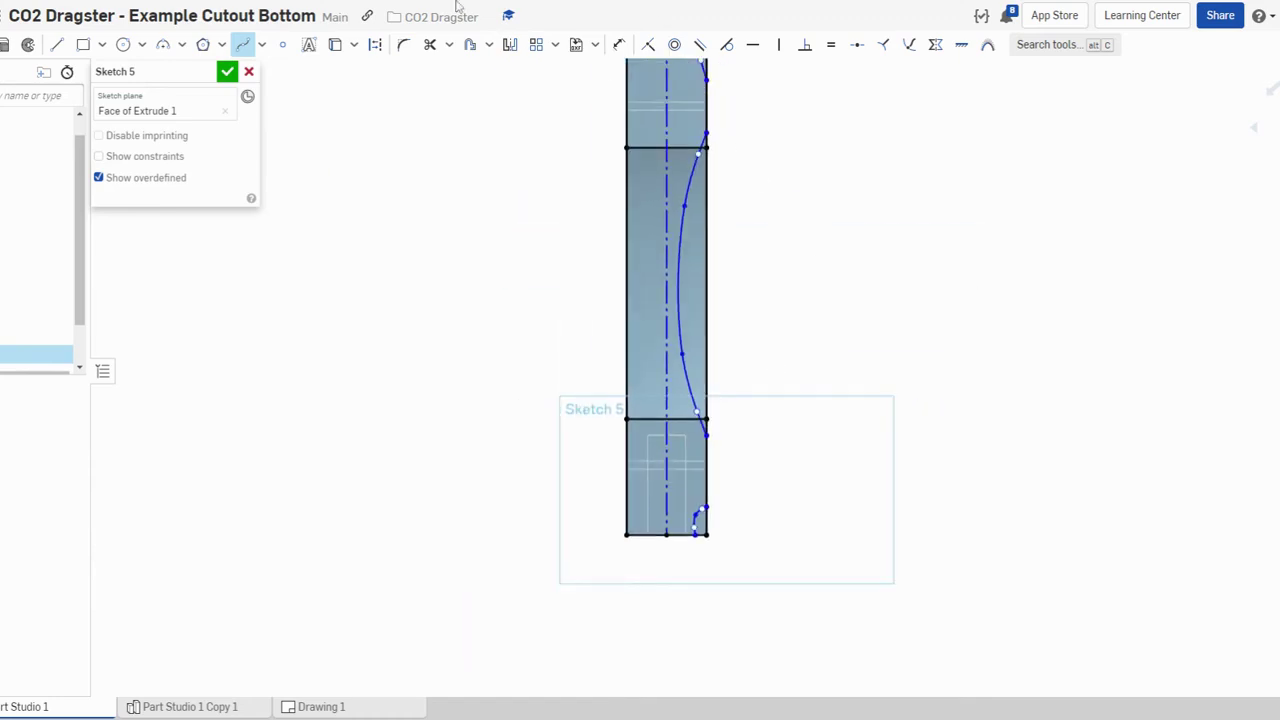
pyautogui.scroll(-1, 849, 137)
pyautogui.moveTo(849, 137)
pyautogui.mouseDown(button='middle')
pyautogui.moveTo(831, 171)
pyautogui.moveTo(723, 269)
pyautogui.mouseUp(button='middle')
pyautogui.scroll(1, 720, 262)
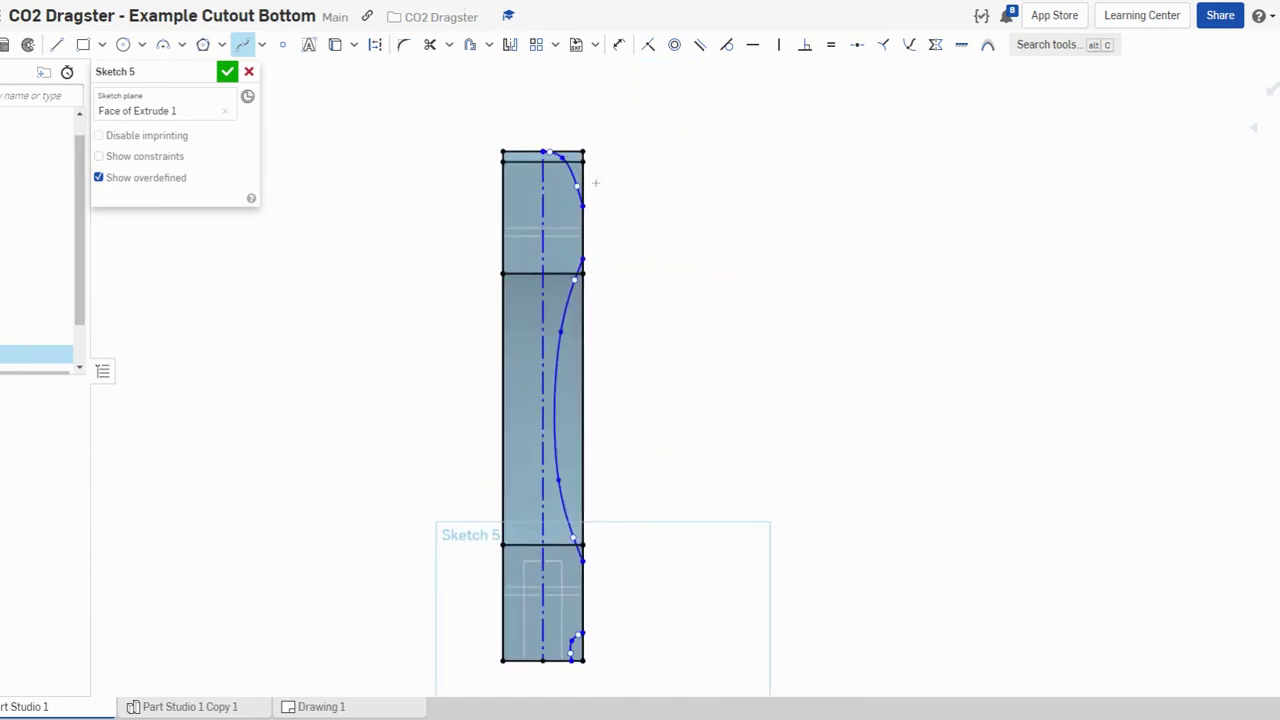
pyautogui.scroll(4, 566, 171)
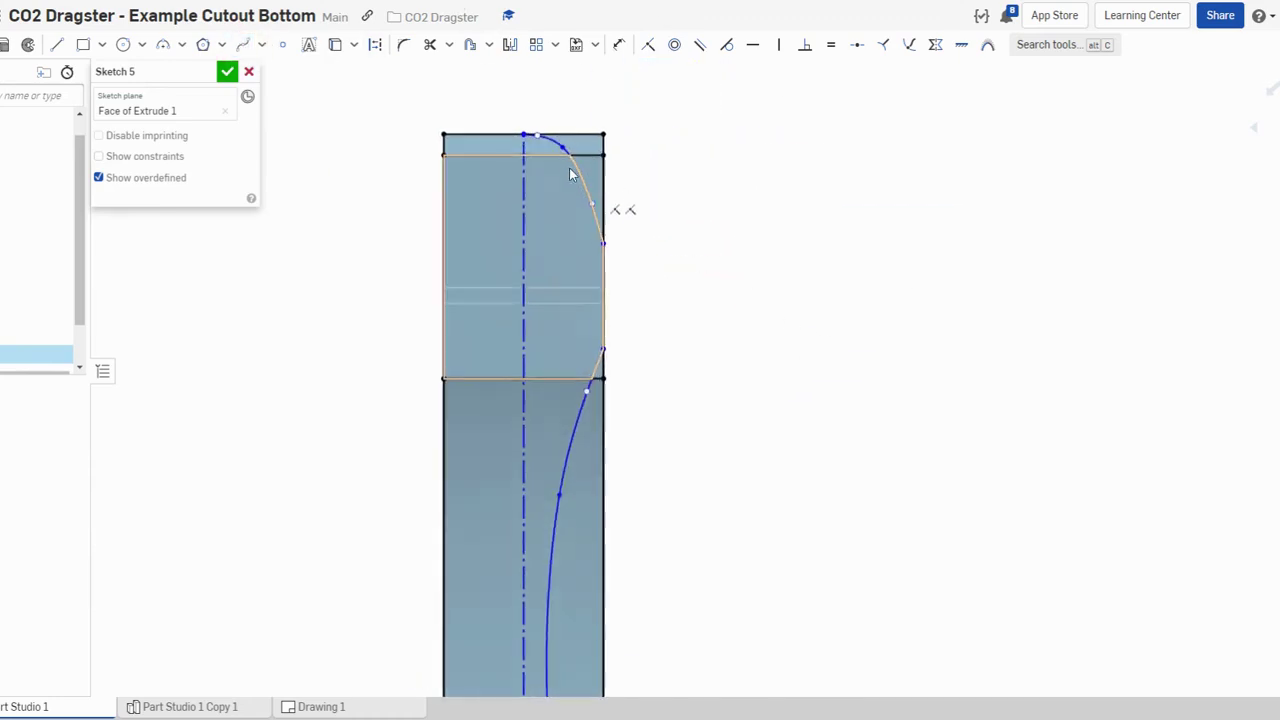
pyautogui.moveTo(555, 134); pyautogui.dragTo(573, 141)
pyautogui.moveTo(605, 234); pyautogui.dragTo(610, 211)
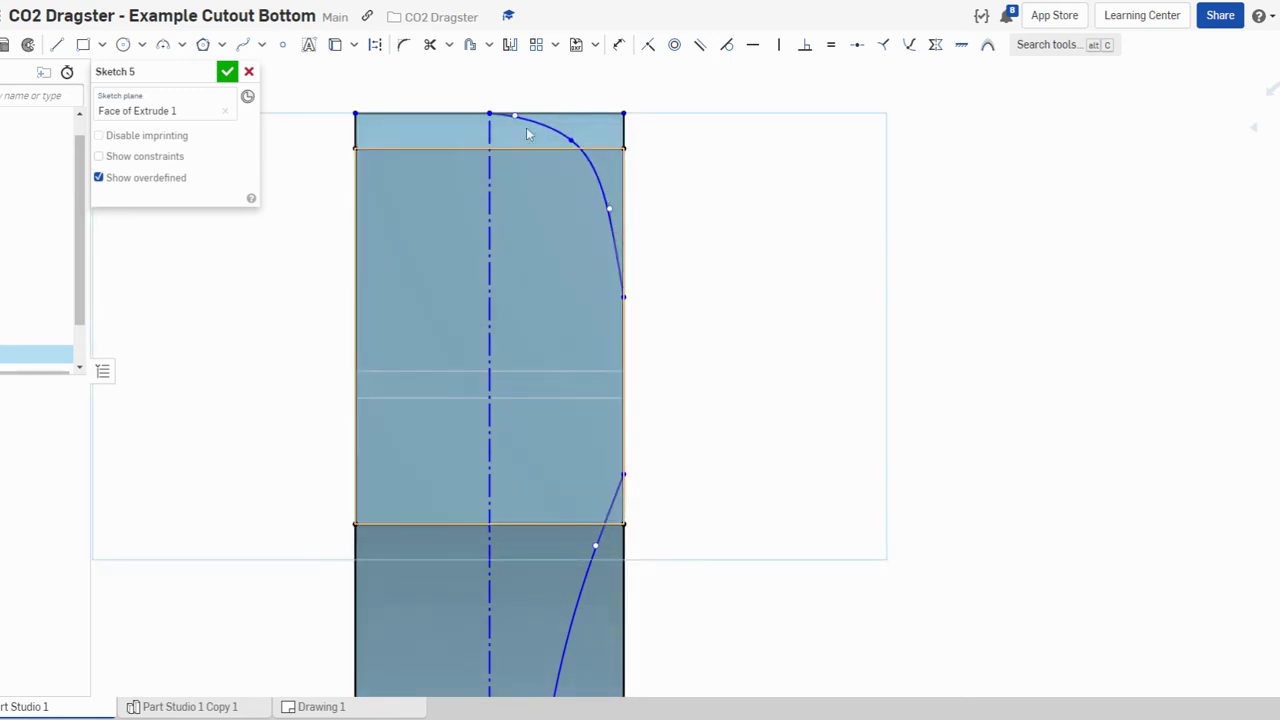
# - Fill out the side spline by pushing its upper and lower points outward
pyautogui.scroll(-2, 729, 596)
pyautogui.moveTo(729, 596)
pyautogui.mouseDown(button='middle')
pyautogui.moveTo(726, 46)
pyautogui.moveTo(726, 144)
pyautogui.mouseUp(button='middle')
pyautogui.scroll(-2, 746, 282)
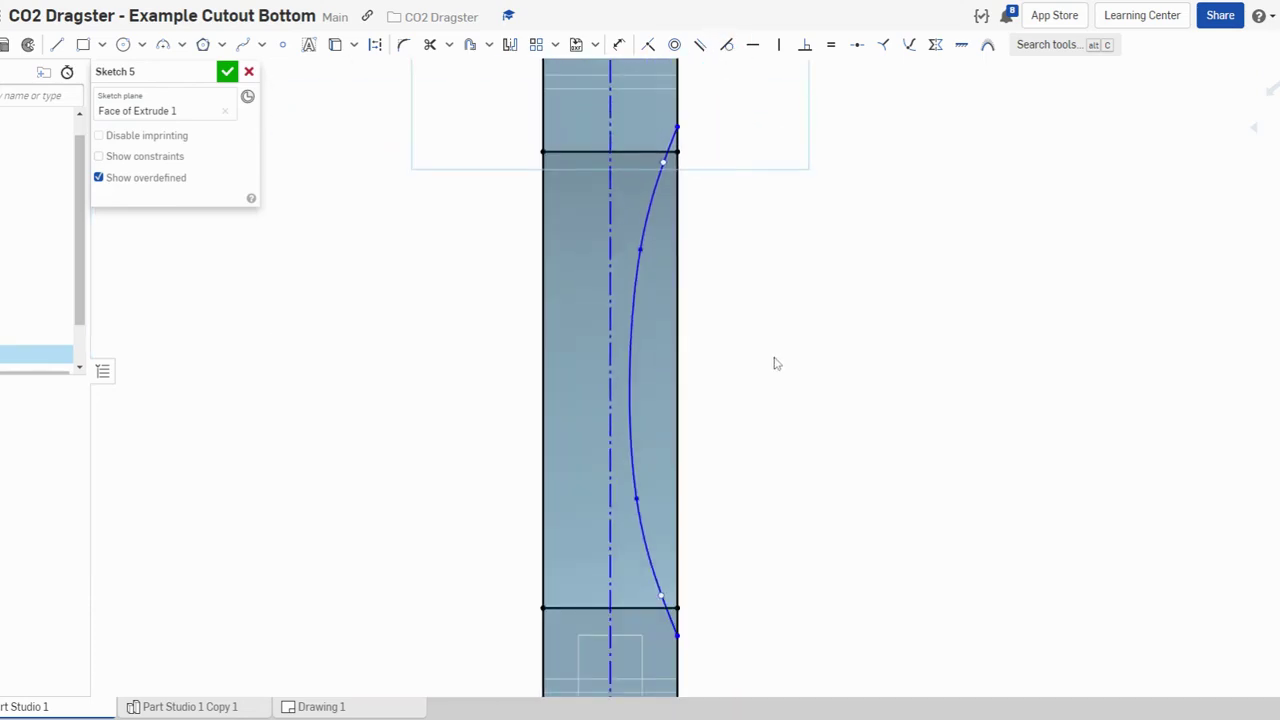
pyautogui.moveTo(640, 249); pyautogui.dragTo(651, 251)
pyautogui.moveTo(637, 498); pyautogui.dragTo(651, 479)
pyautogui.click(660, 591)
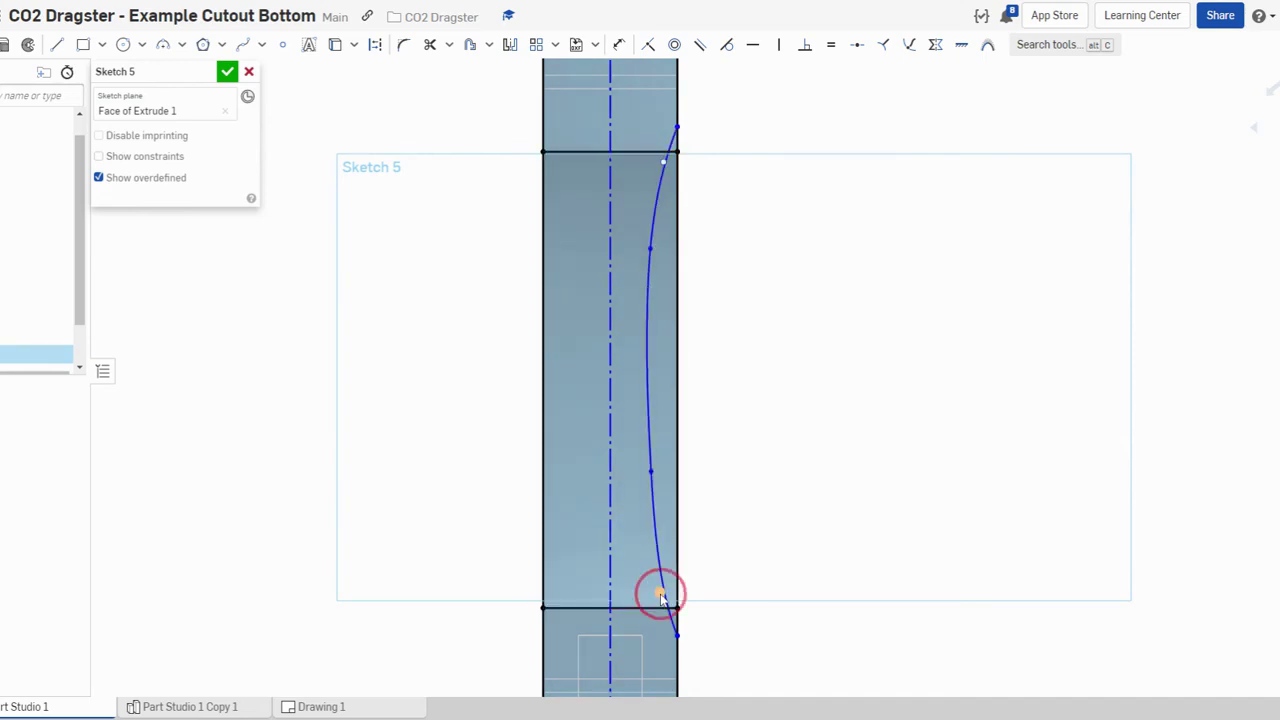
# - Reshape the tail spline into a gentler curve by sliding its end and adjusting its middle point
pyautogui.scroll(-1, 771, 477)
pyautogui.moveTo(762, 466); pyautogui.dragTo(737, 329, button='middle')
pyautogui.scroll(4, 692, 612)
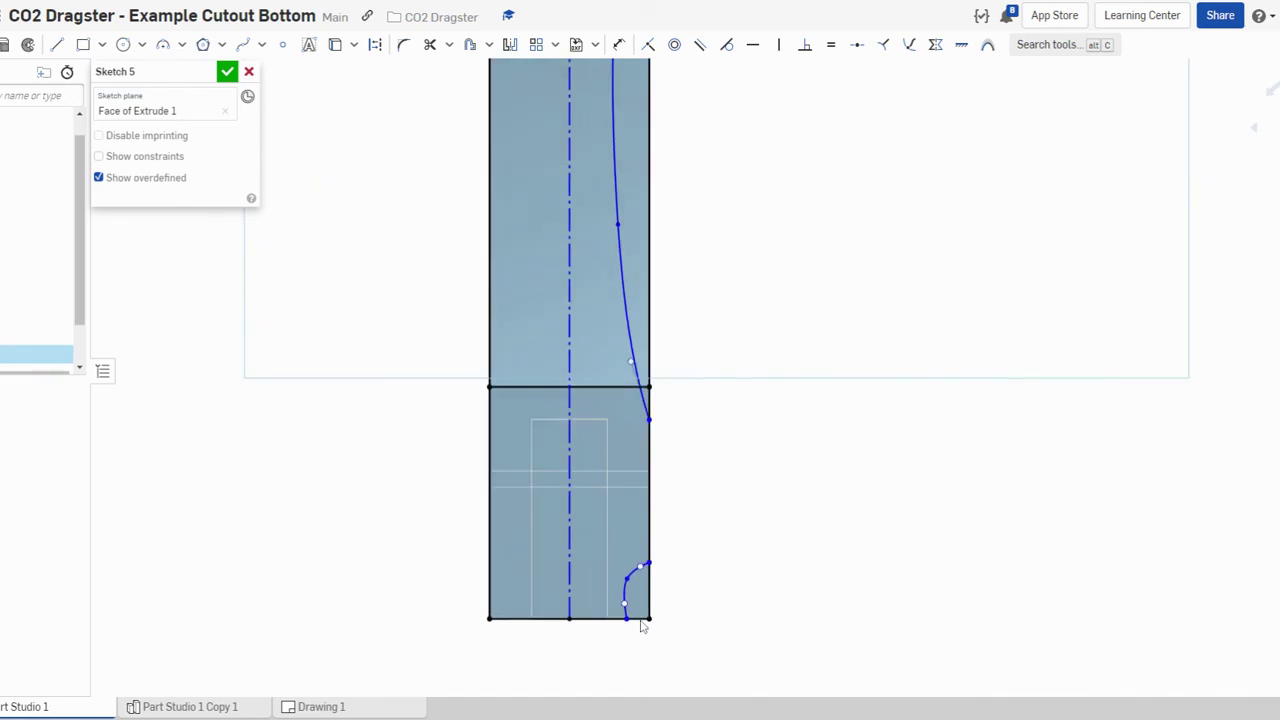
pyautogui.moveTo(609, 620); pyautogui.dragTo(628, 622)
pyautogui.moveTo(613, 526)
pyautogui.mouseDown()
pyautogui.moveTo(646, 517)
pyautogui.moveTo(634, 527)
pyautogui.mouseUp()
pyautogui.moveTo(623, 583); pyautogui.dragTo(629, 584)
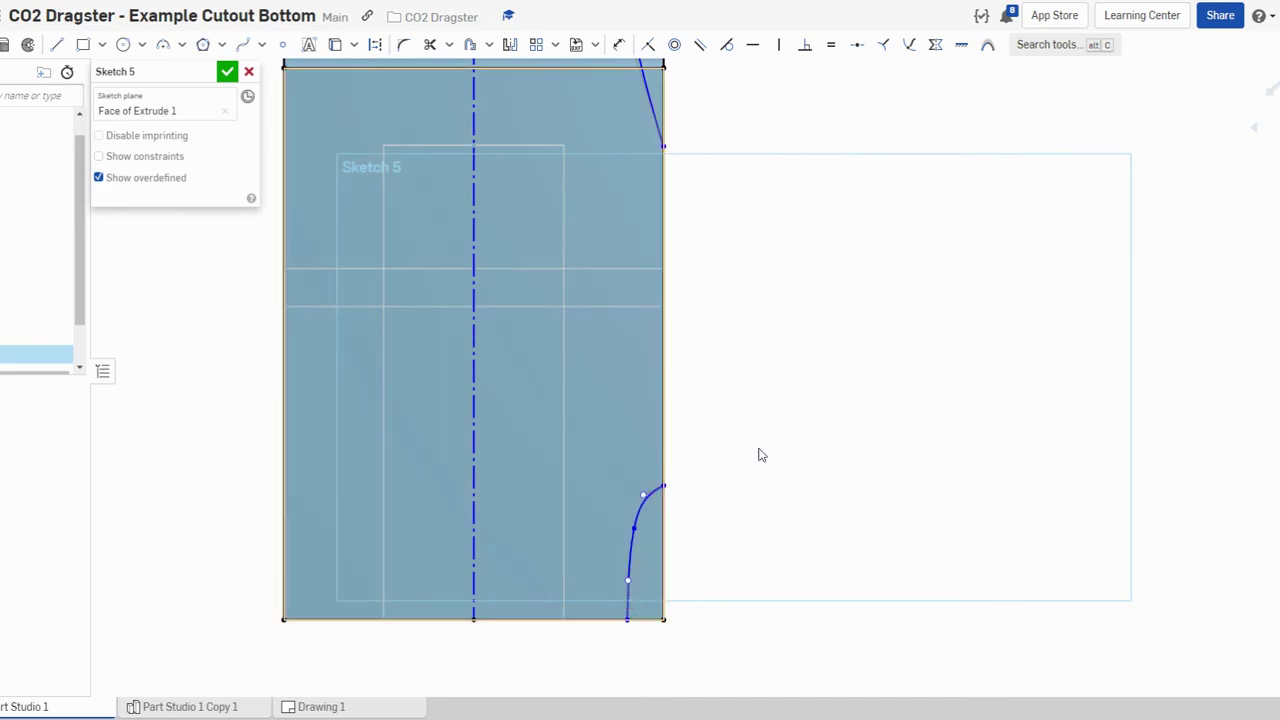
pyautogui.scroll(-5, 870, 362)
pyautogui.moveTo(912, 278)
pyautogui.mouseDown(button='middle')
pyautogui.moveTo(900, 223)
pyautogui.moveTo(800, 437)
pyautogui.mouseUp(button='middle')
pyautogui.scroll(-3, 794, 411)
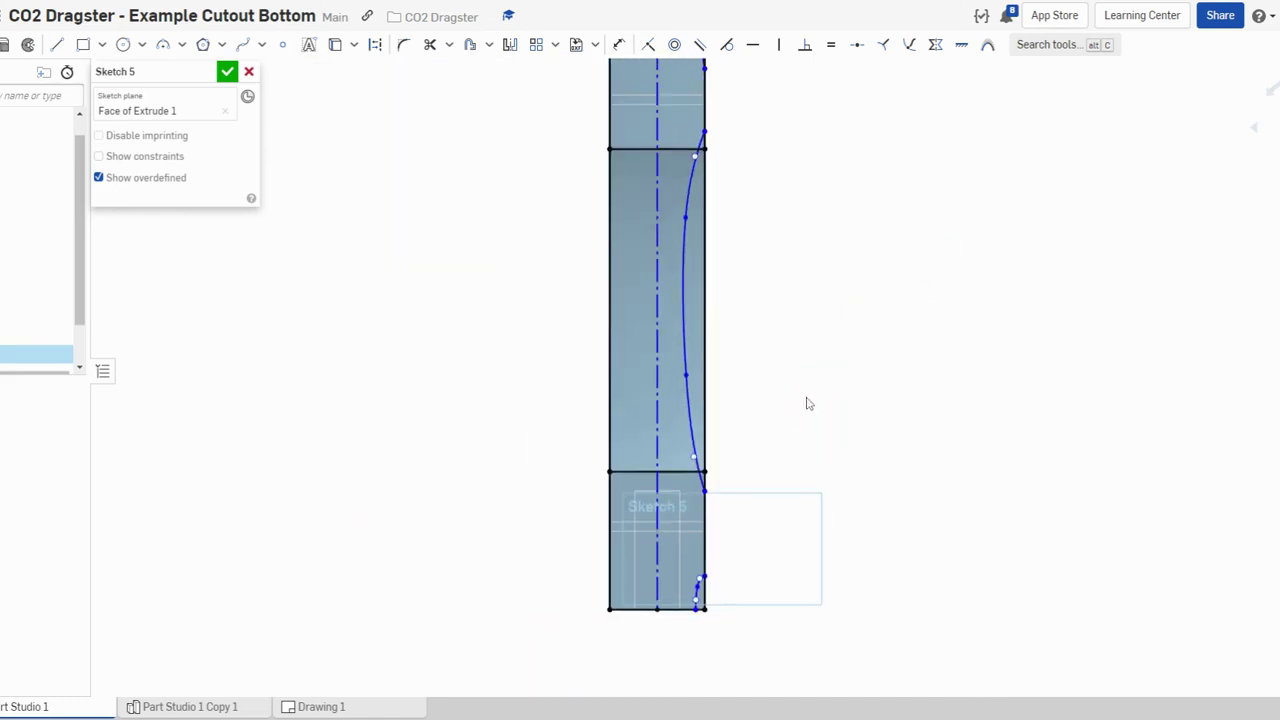
pyautogui.scroll(-1, 809, 403)
pyautogui.moveTo(815, 388); pyautogui.dragTo(763, 411, button='middle')
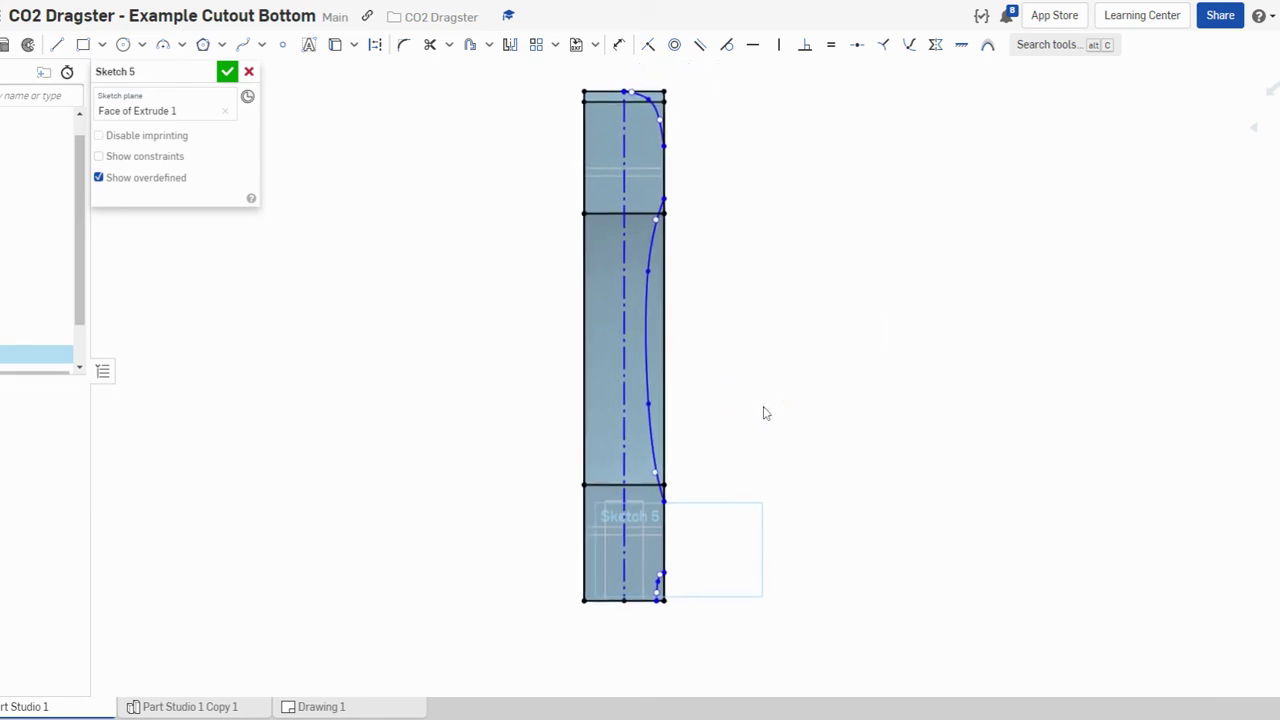
pyautogui.scroll(1, 774, 411)
pyautogui.scroll(-1, 777, 410)
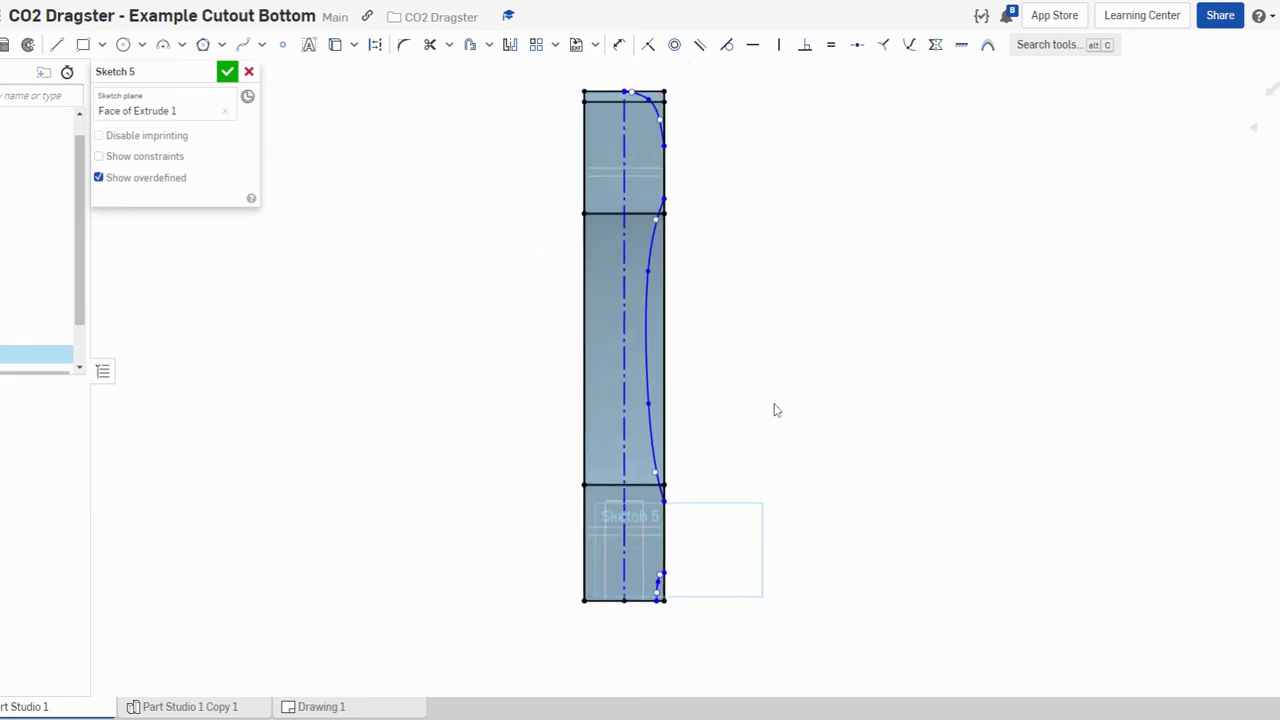
# - Mirror the nose, side and tail splines across the construction centerline to the left side
pyautogui.click(510, 46)
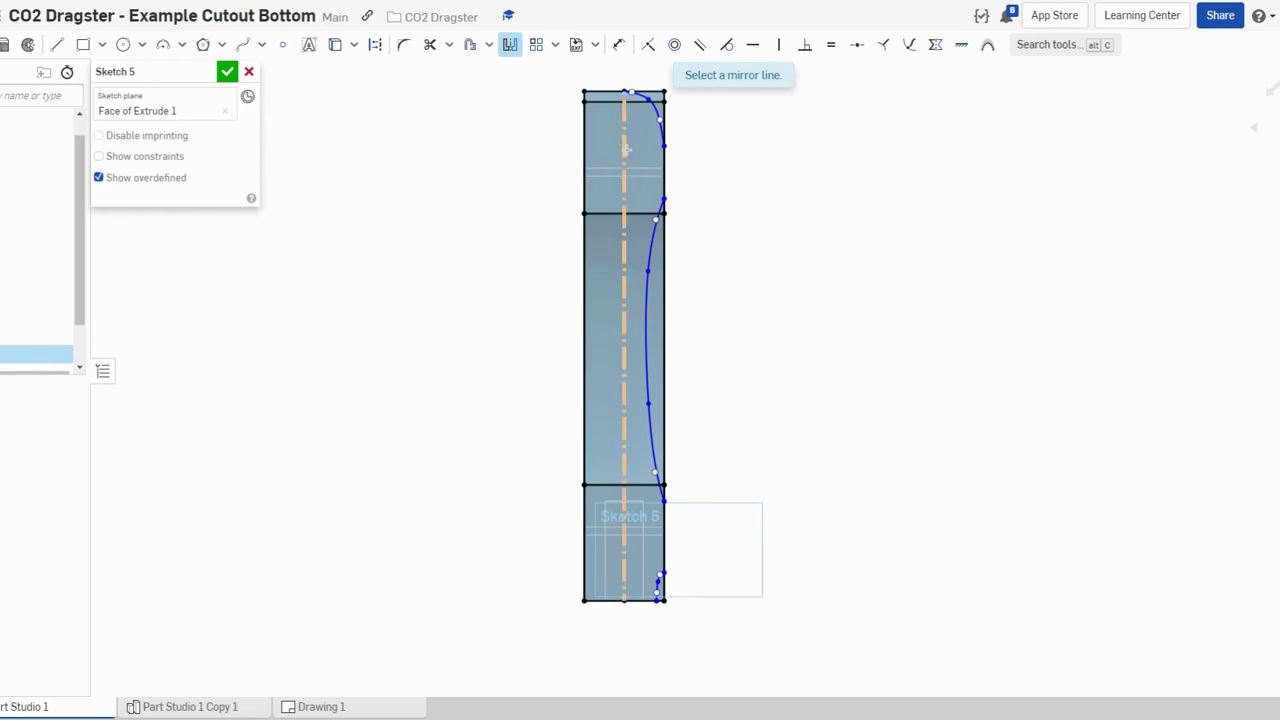
pyautogui.click(624, 148)
pyautogui.click(653, 109)
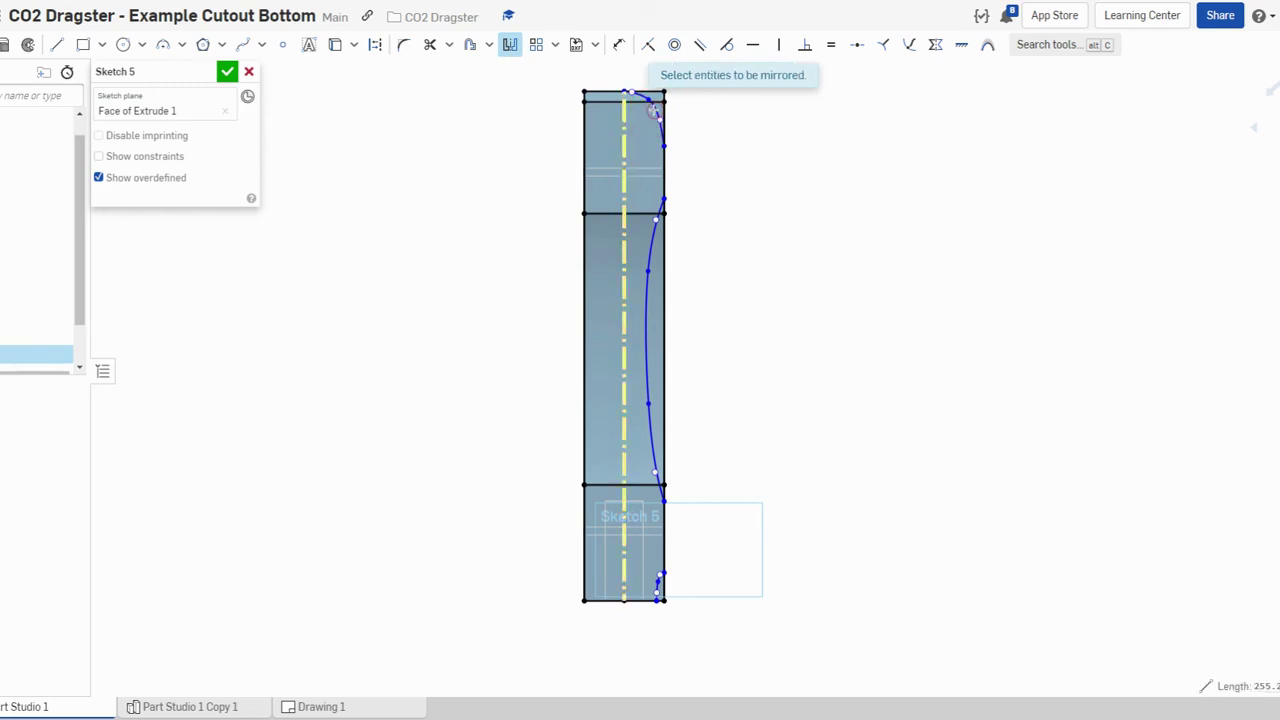
pyautogui.click(645, 308)
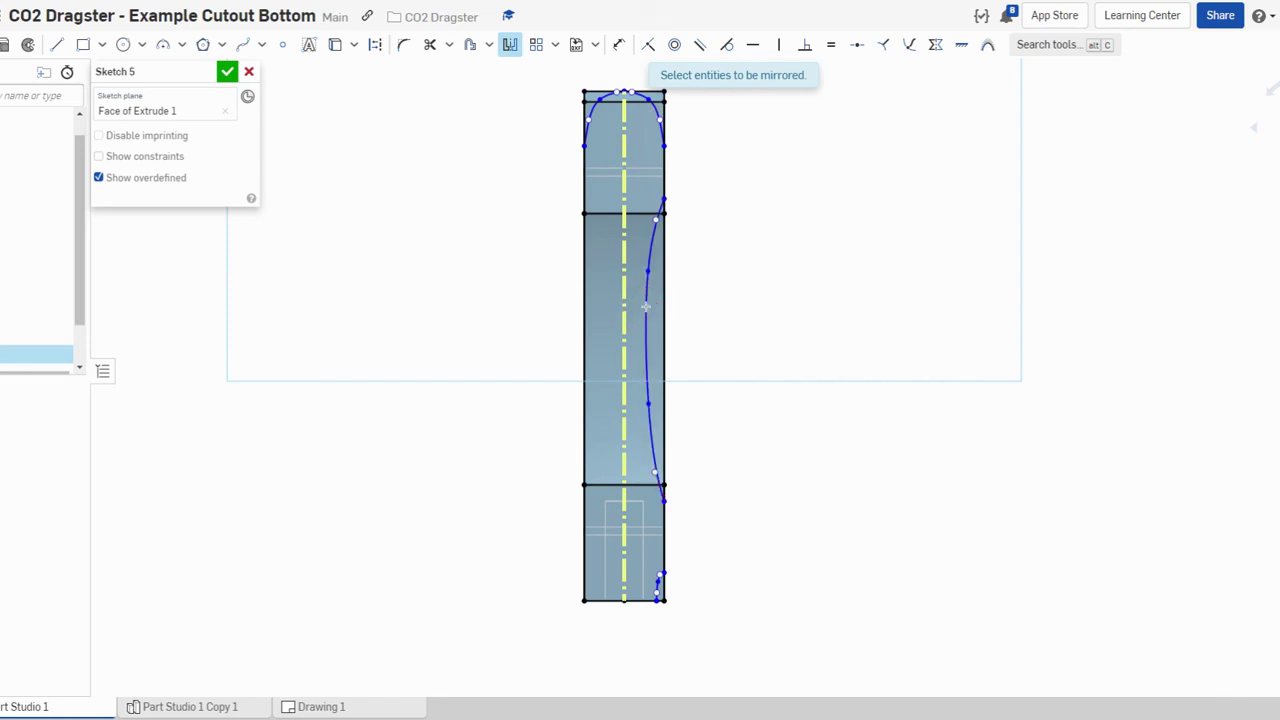
pyautogui.scroll(3, 664, 565)
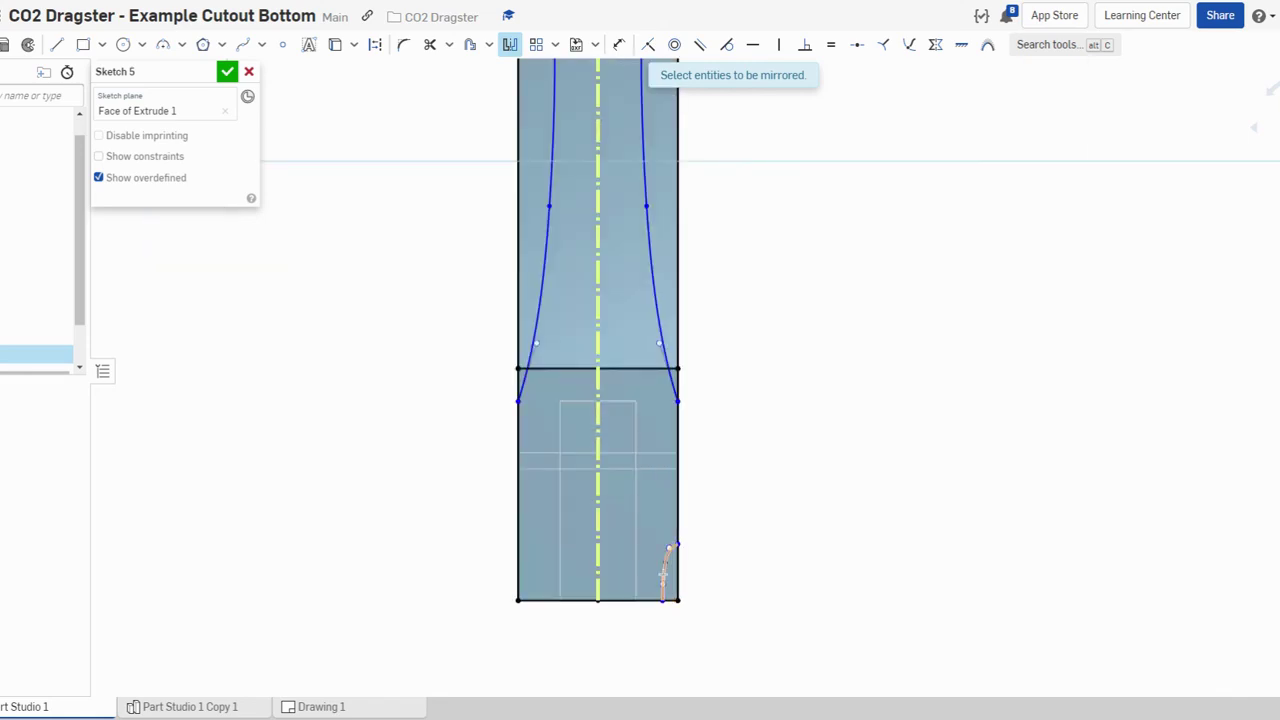
pyautogui.click(664, 566)
# - Fit the whole part in view and accept Sketch 5
pyautogui.scroll(-2, 770, 390)
pyautogui.click(810, 330)
pyautogui.press('f')
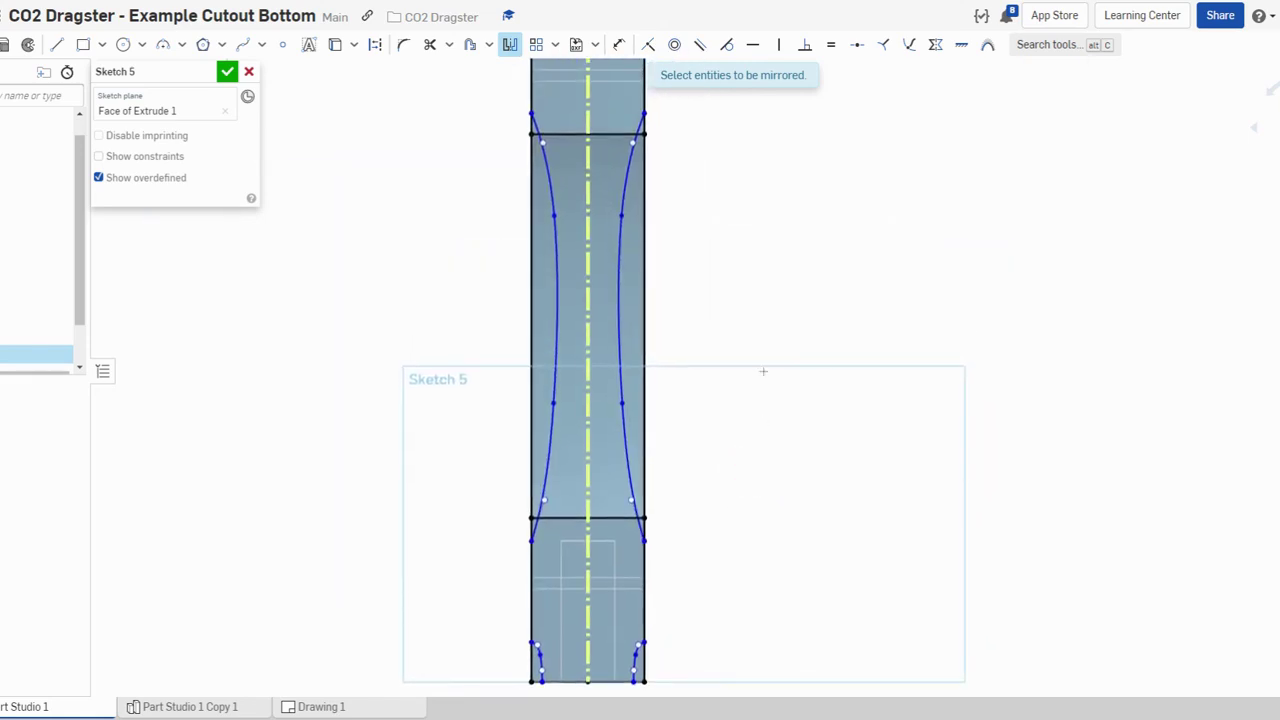
pyautogui.scroll(1, 795, 310)
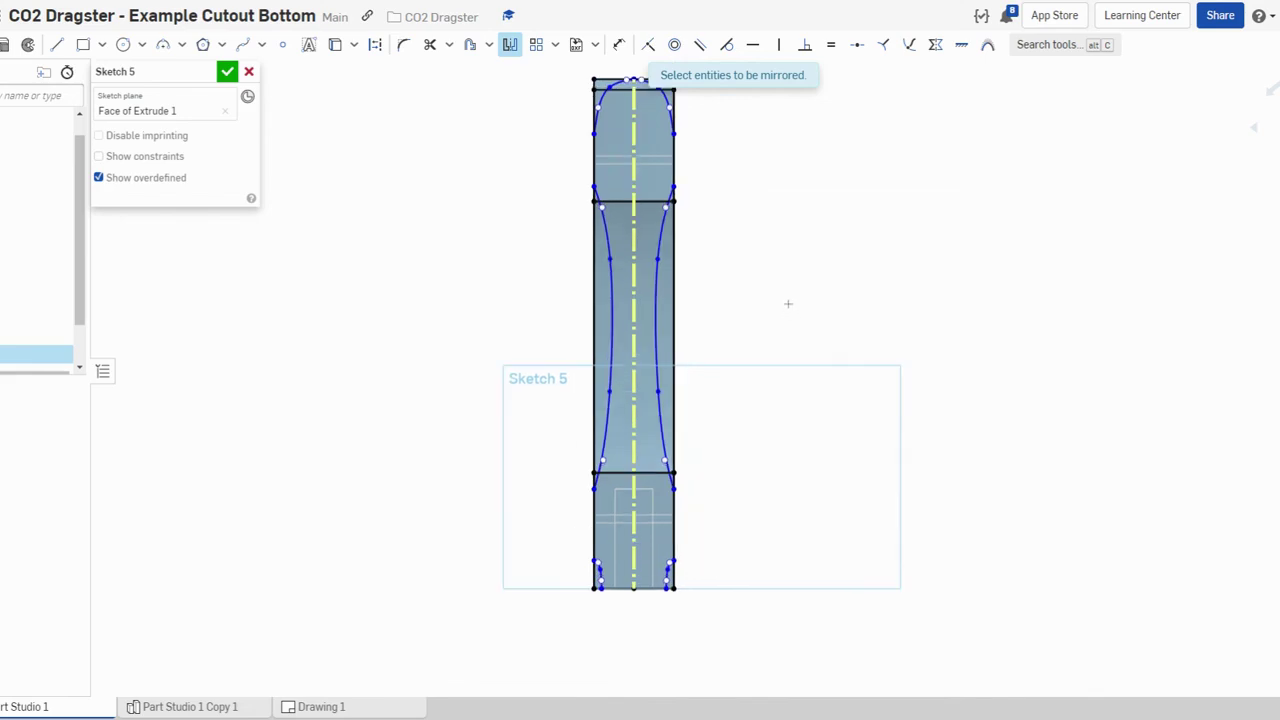
pyautogui.scroll(-1, 786, 300)
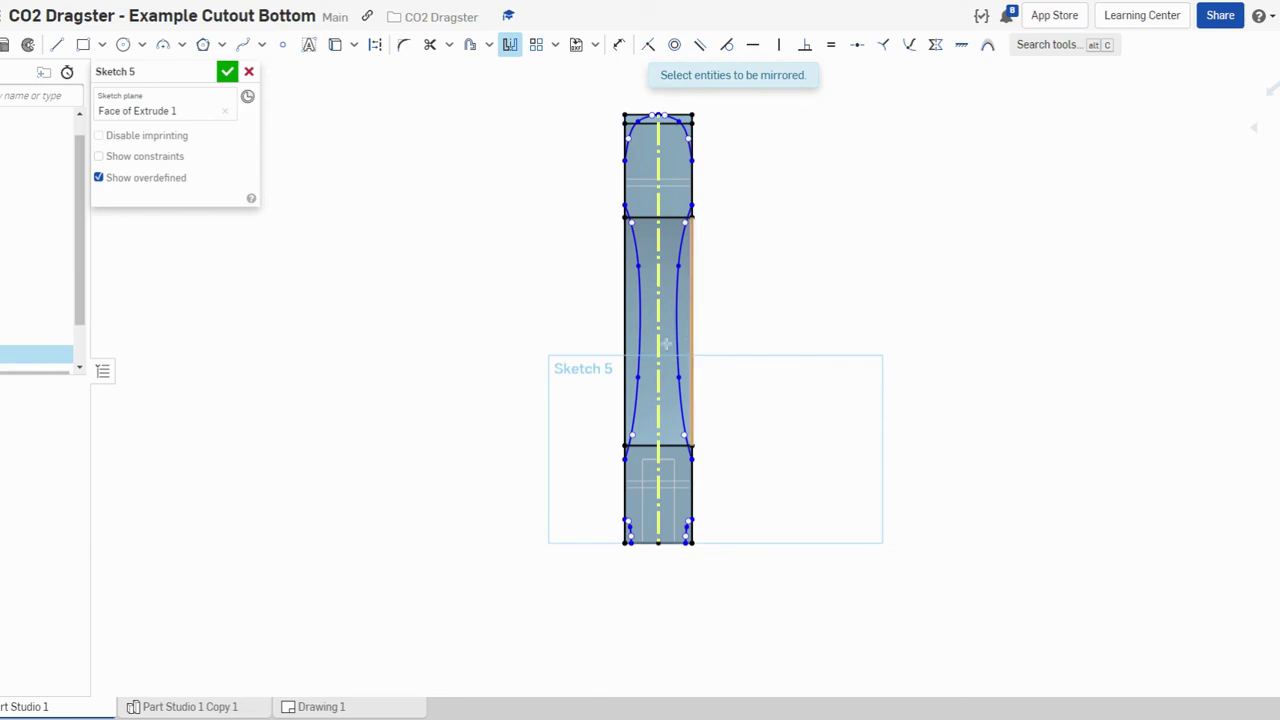
pyautogui.click(228, 73)
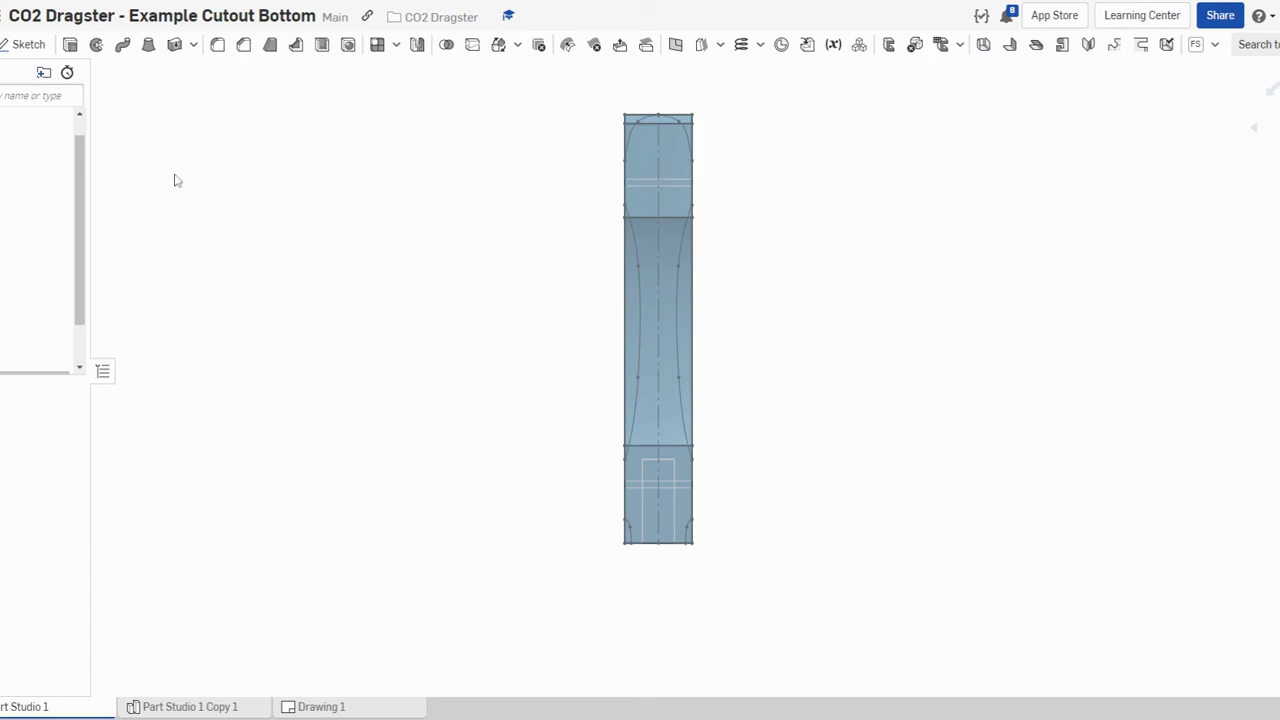